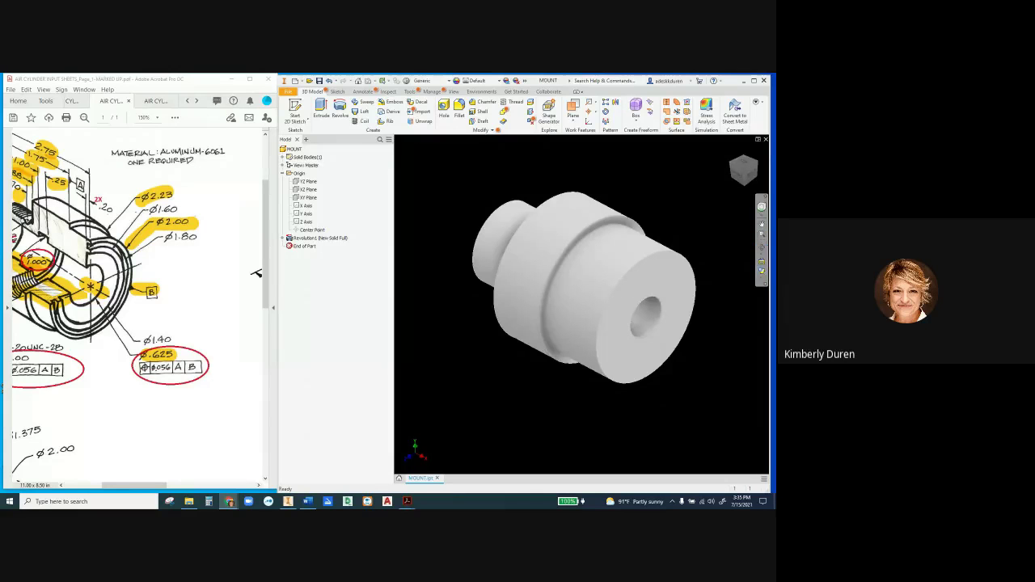
Step: Inspect the mount's internal edges in wireframe from another angle, and return to the home view with shaded display
{"action": "left_click", "coordinate": [760, 280]}
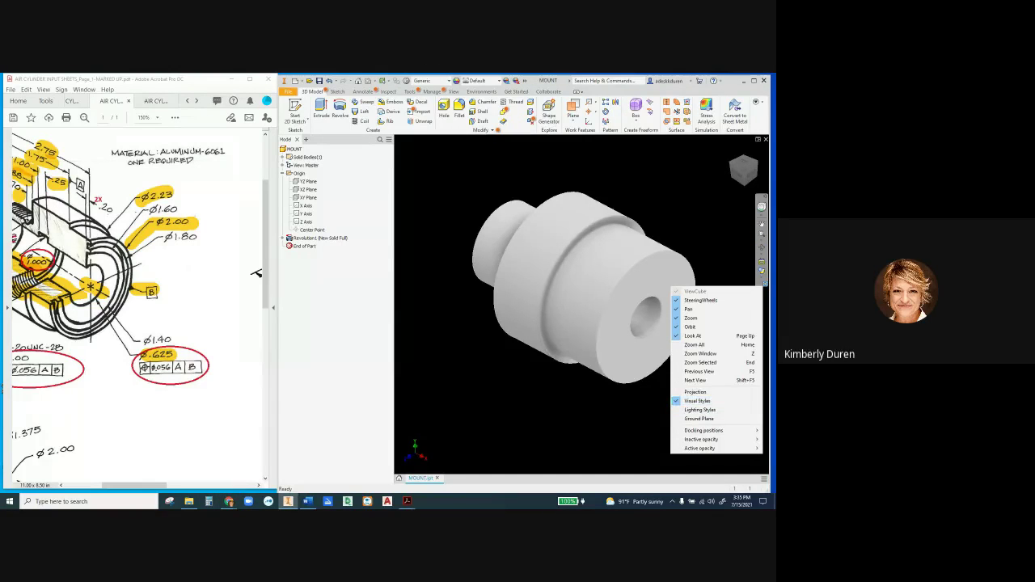
{"action": "key", "text": "Escape"}
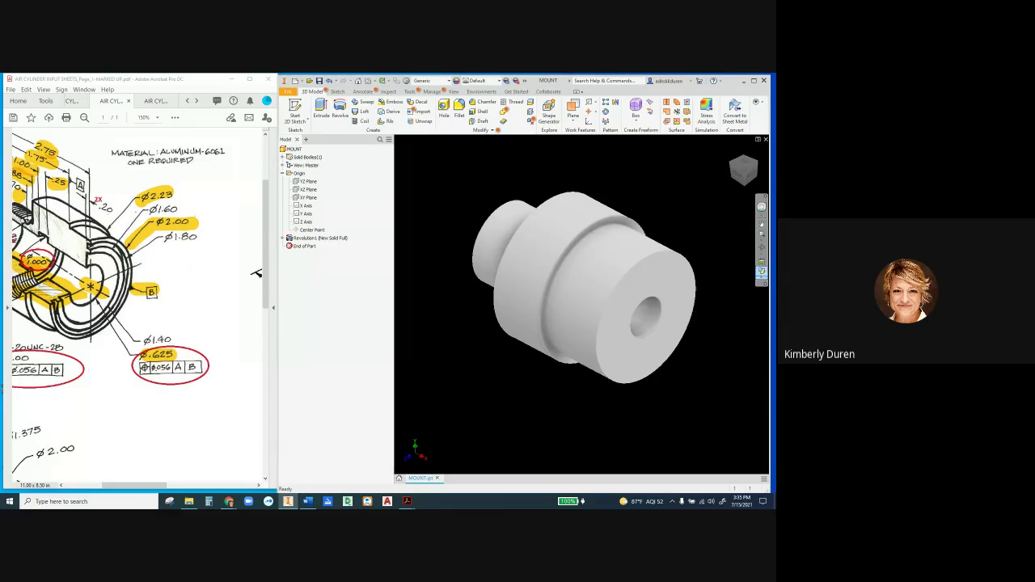
{"action": "left_click", "coordinate": [761, 272]}
{"action": "left_click", "coordinate": [680, 321]}
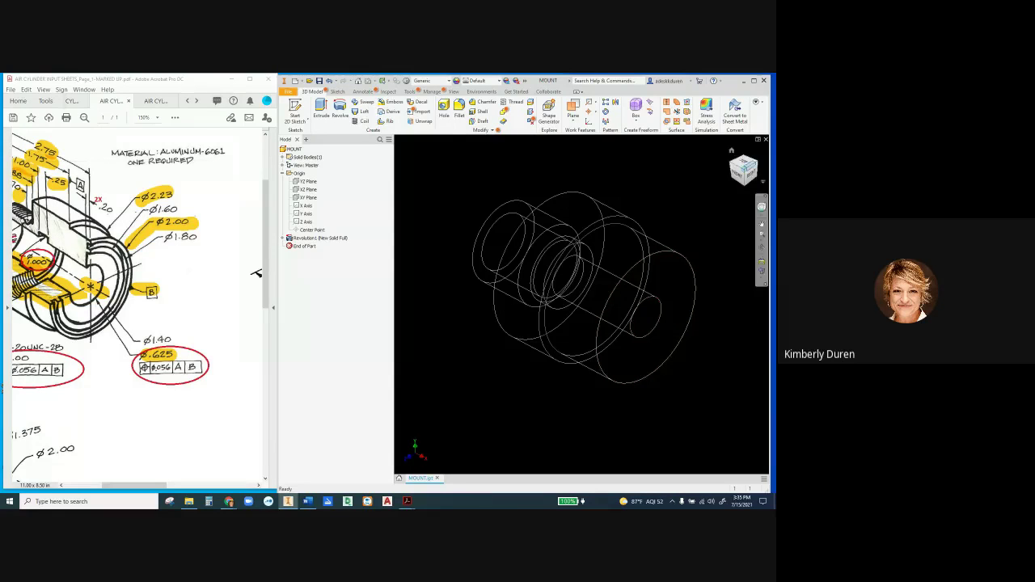
{"action": "mouse_move", "coordinate": [575, 278]}
{"action": "middle_mouse_down", "text": "shift"}
{"action": "mouse_move", "coordinate": [542, 304]}
{"action": "mouse_move", "coordinate": [477, 283]}
{"action": "mouse_move", "coordinate": [506, 328]}
{"action": "middle_mouse_up", "text": "shift"}
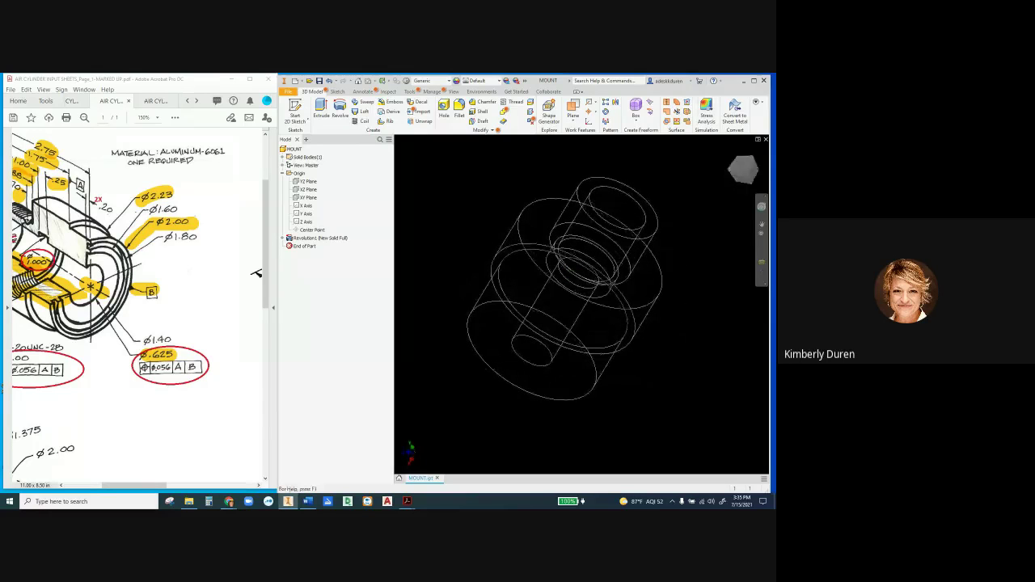
{"action": "left_click", "coordinate": [732, 151]}
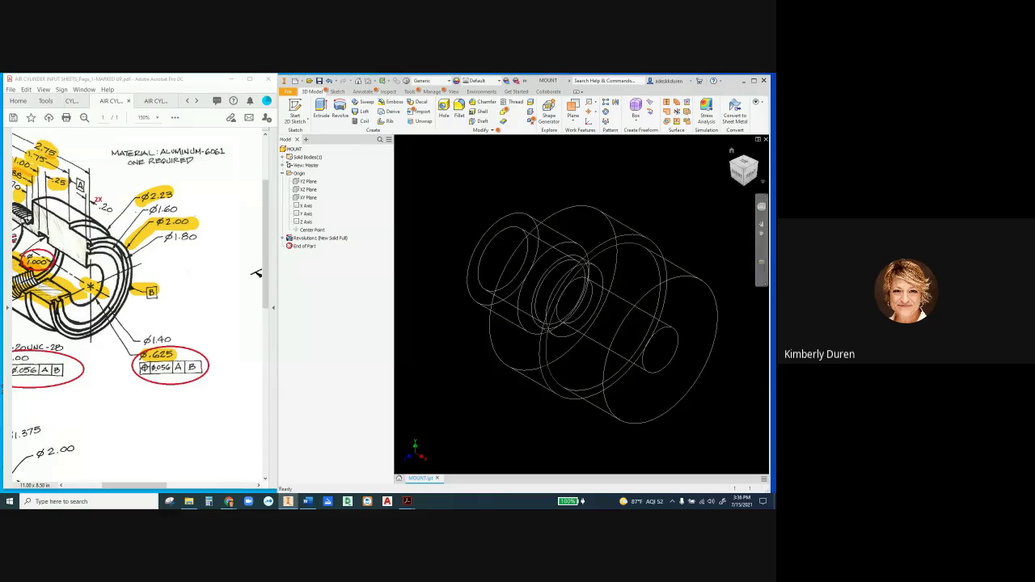
{"action": "left_click", "coordinate": [761, 261]}
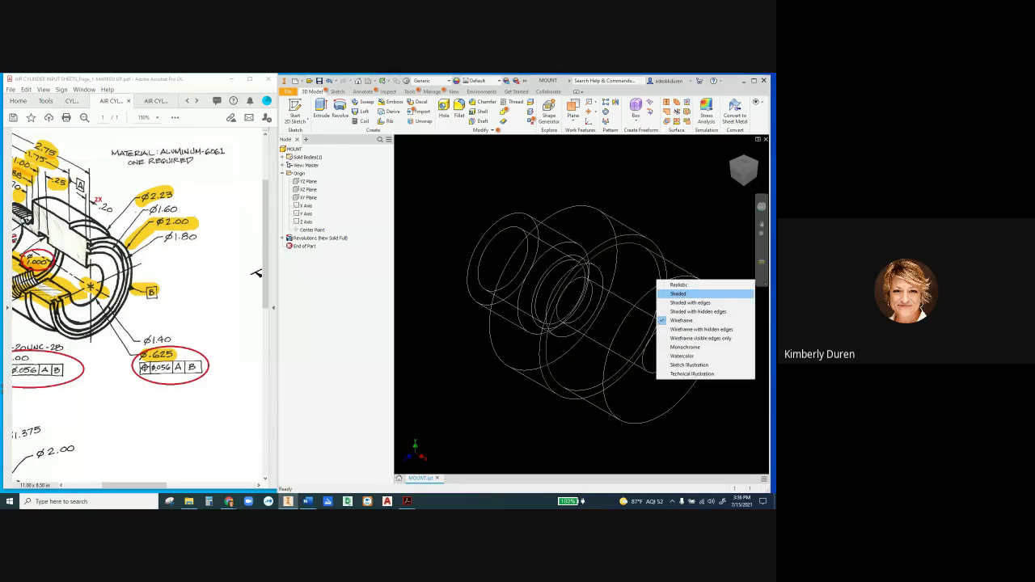
{"action": "left_click", "coordinate": [688, 294]}
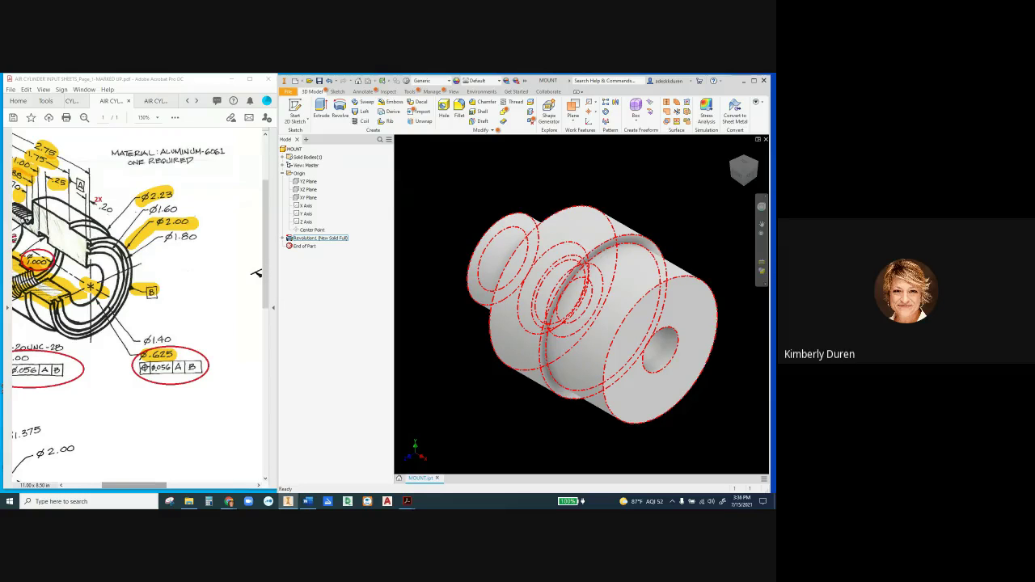
Step: Switch to the PDF drawing and highlight the mount's grooved end and the extension line beside the .20 dimension
{"action": "left_click_drag", "start_coordinate": [134, 485], "coordinate": [102, 485]}
{"action": "scroll", "coordinate": [138, 258], "scroll_direction": "right", "scroll_amount": 2}
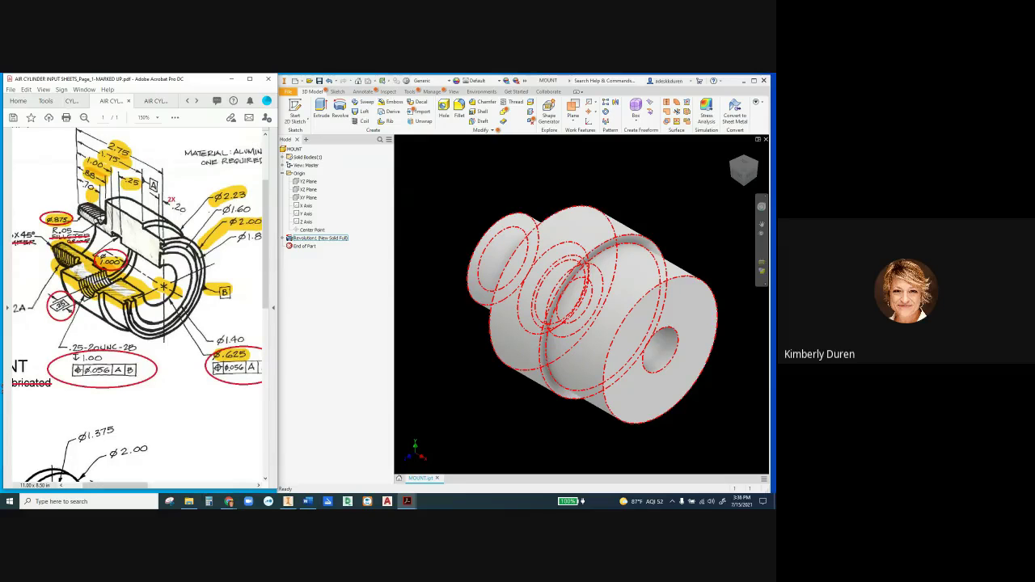
{"action": "mouse_move", "coordinate": [161, 243]}
{"action": "left_mouse_down"}
{"action": "mouse_move", "coordinate": [193, 253]}
{"action": "mouse_move", "coordinate": [205, 287]}
{"action": "mouse_move", "coordinate": [186, 315]}
{"action": "mouse_move", "coordinate": [134, 332]}
{"action": "mouse_move", "coordinate": [131, 306]}
{"action": "left_mouse_up"}
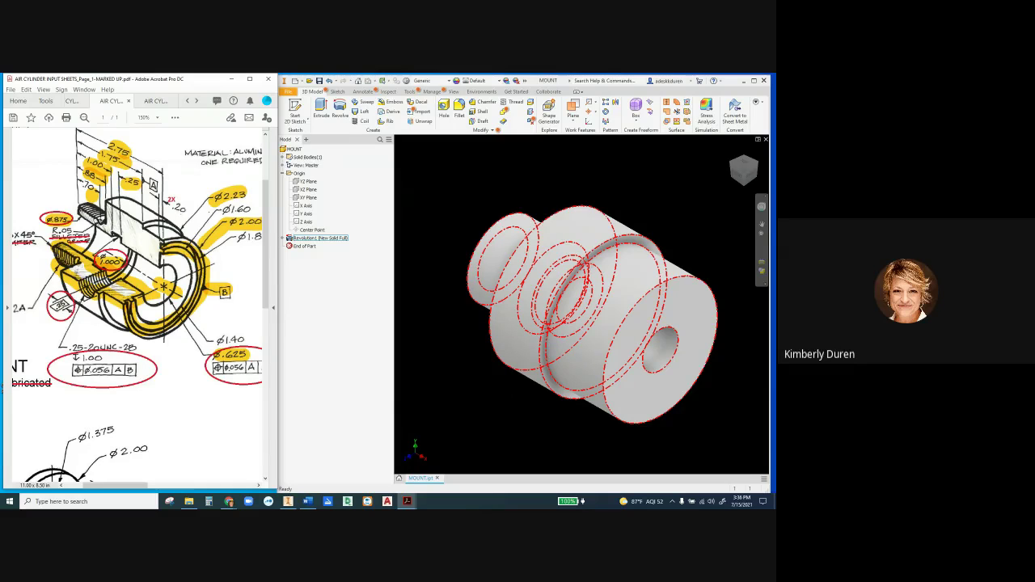
{"action": "left_click_drag", "start_coordinate": [163, 168], "coordinate": [166, 181]}
Step: Return to Inventor and start a sketch on the mount's flat end face around the small center hole
{"action": "left_click", "coordinate": [485, 217]}
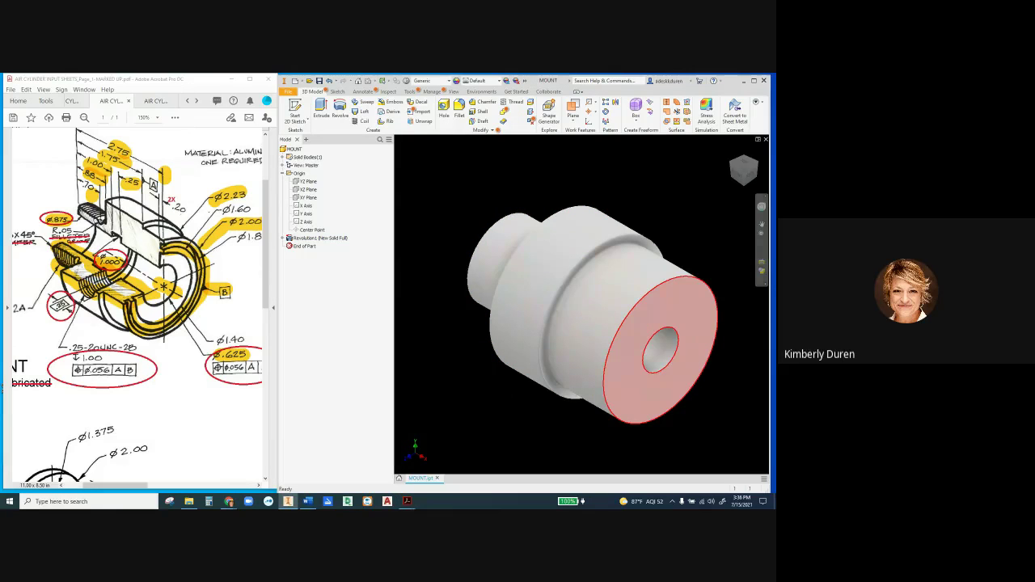
{"action": "left_click", "coordinate": [671, 311]}
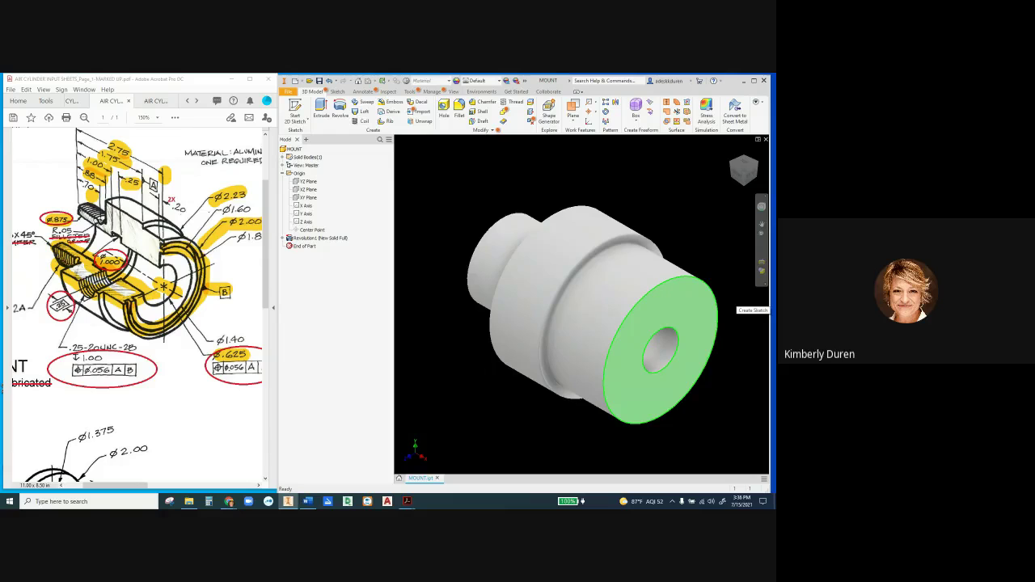
{"action": "left_click", "coordinate": [741, 307]}
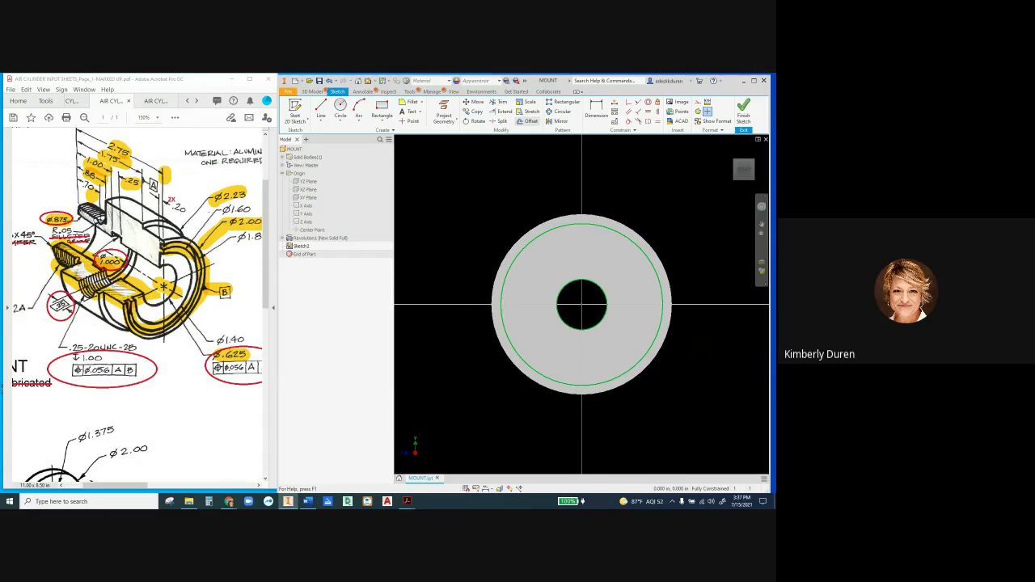
{"action": "left_click", "coordinate": [528, 121]}
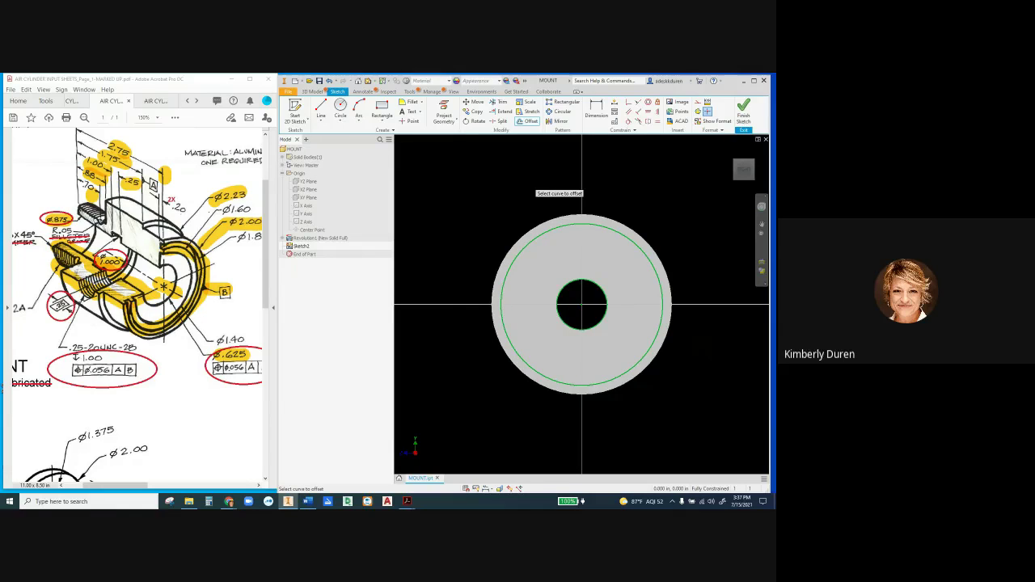
{"action": "key", "text": "Escape"}
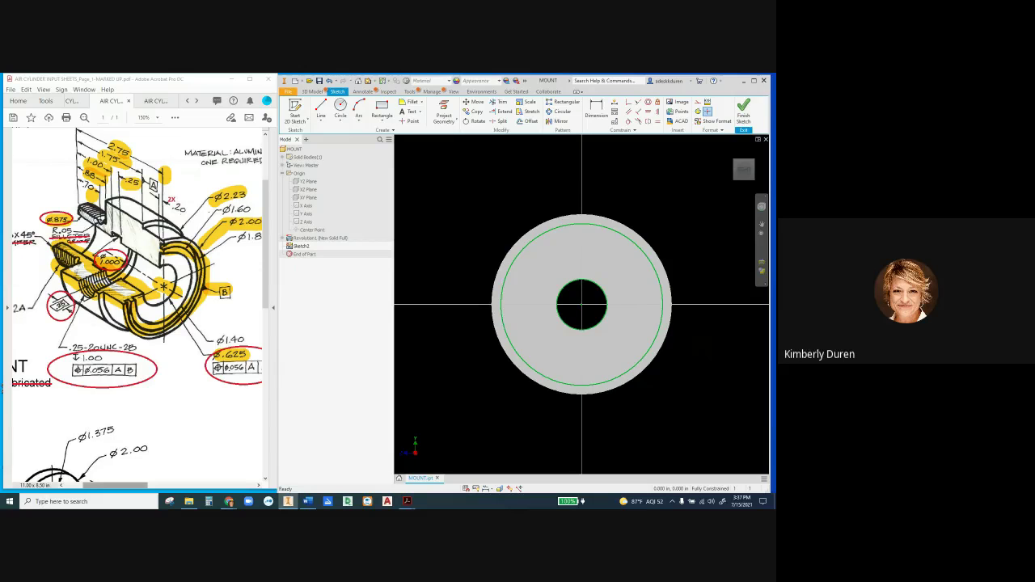
Step: Switch to the PDF drawing and highlight the Ø1.60, Ø1.80 and Ø1.40 dimensions
{"action": "left_click_drag", "start_coordinate": [114, 485], "coordinate": [130, 485]}
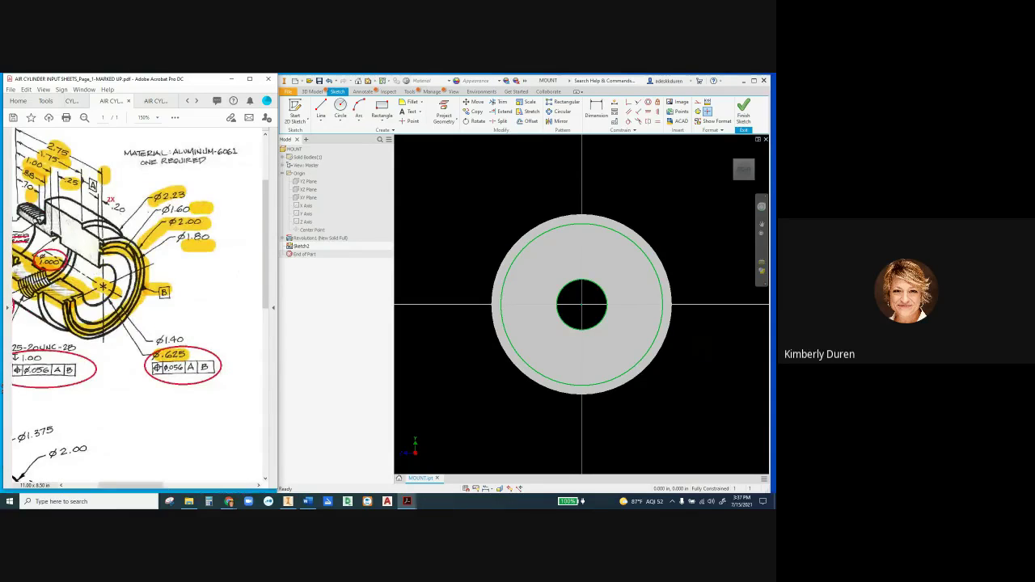
{"action": "left_click_drag", "start_coordinate": [189, 340], "coordinate": [202, 339]}
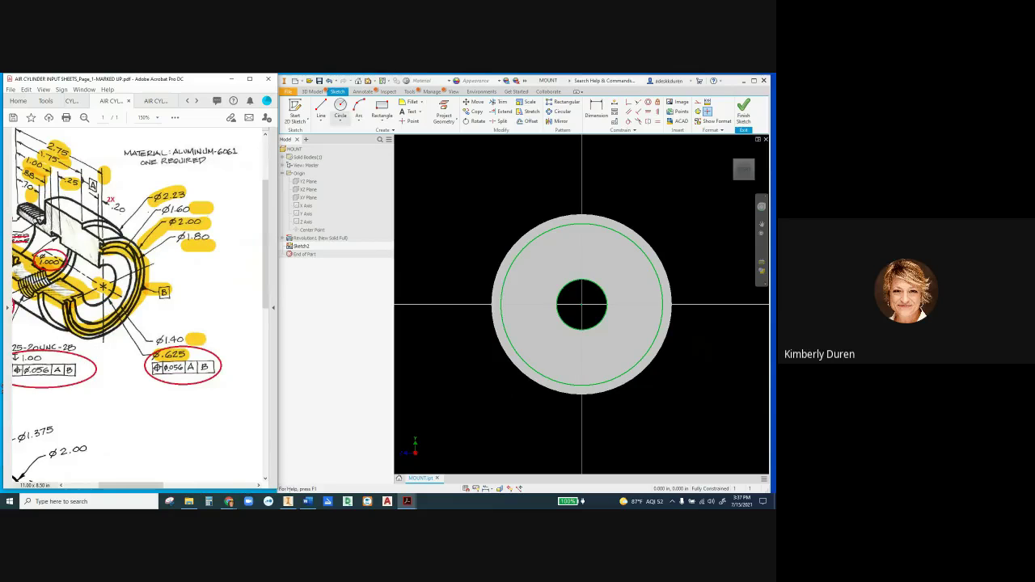
Step: Return to Inventor and sketch three concentric circles with diameters of 1.8, 1.6 and 1.4 in, centered on the hole
{"action": "left_click", "coordinate": [341, 109]}
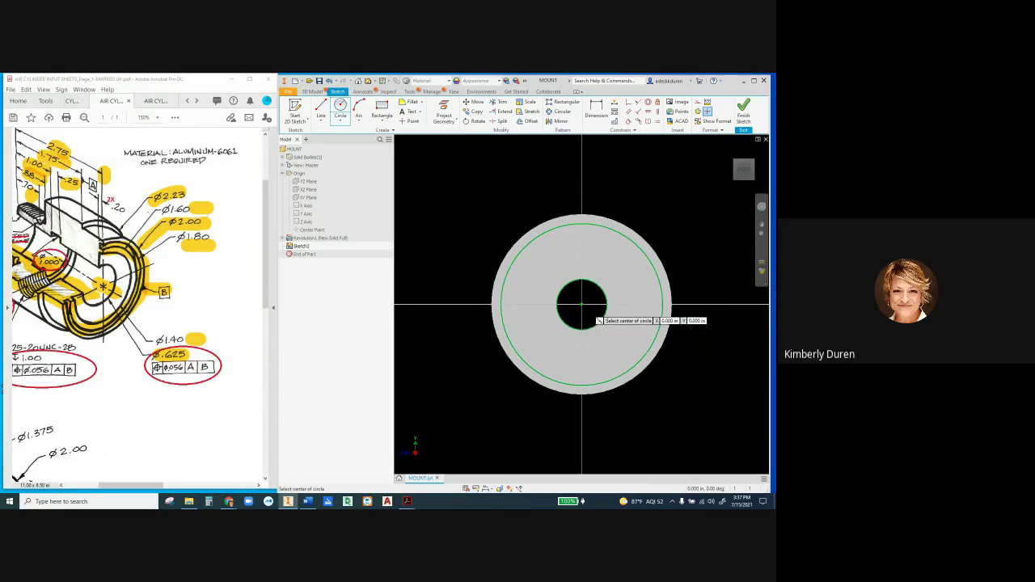
{"action": "left_click", "coordinate": [581, 304]}
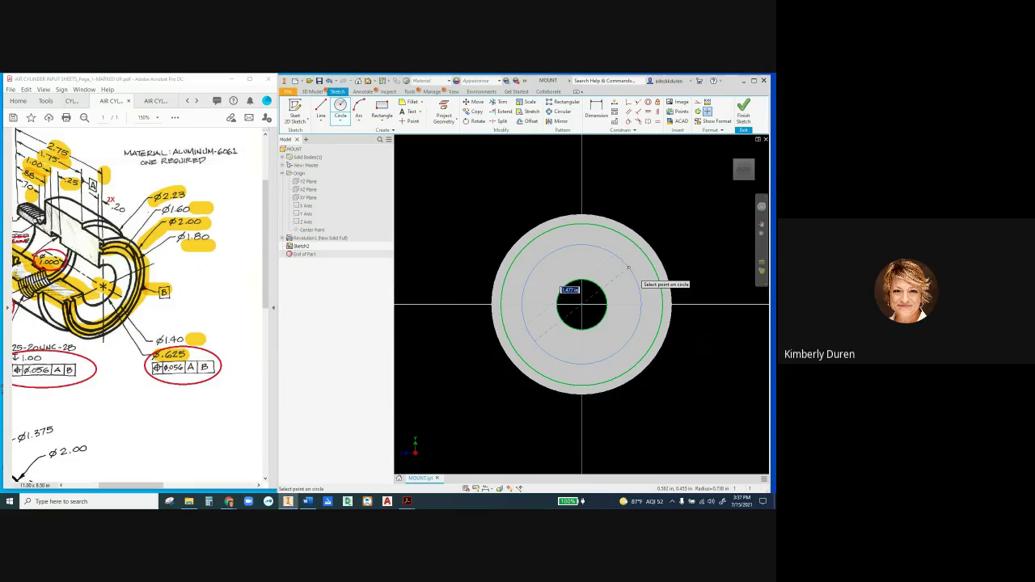
{"action": "type", "text": "1.8"}
{"action": "key", "text": "Return"}
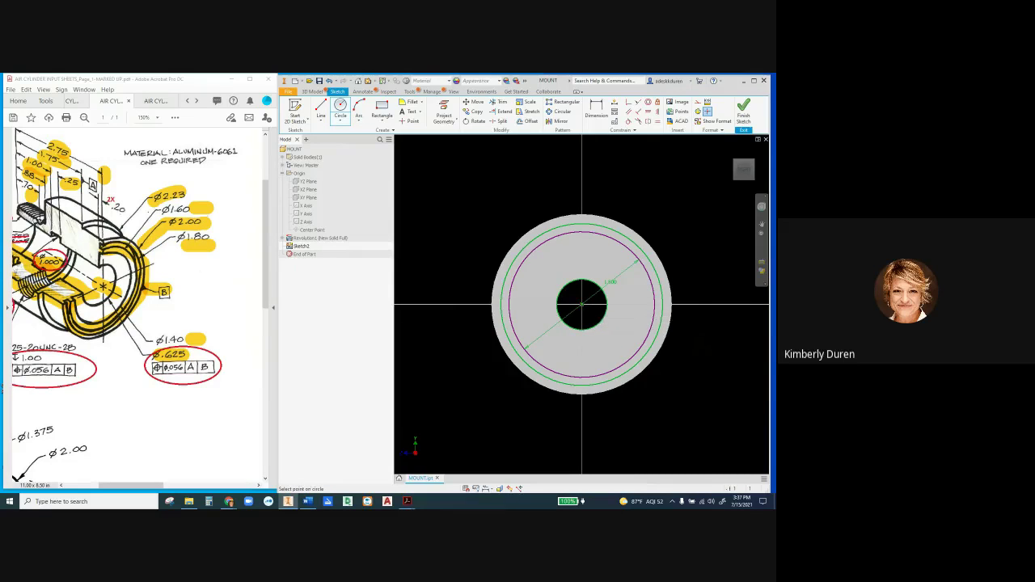
{"action": "left_click", "coordinate": [581, 304]}
{"action": "type", "text": "1.4"}
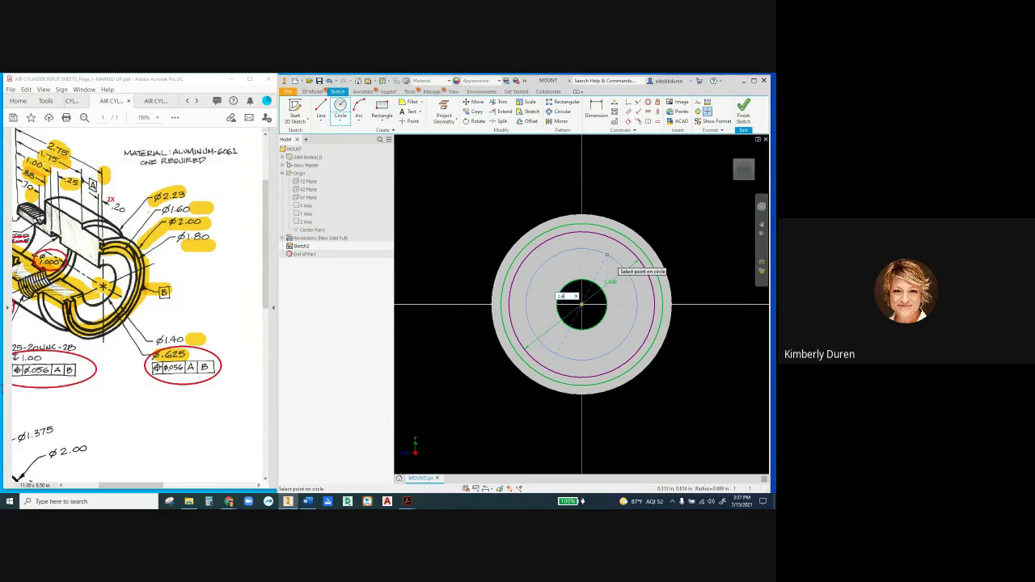
{"action": "key", "text": "Return"}
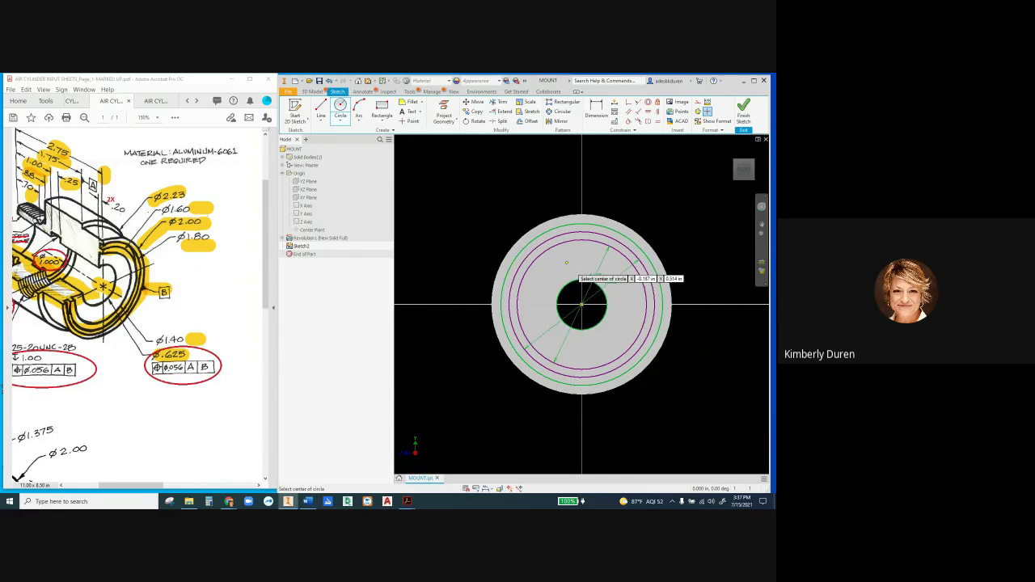
{"action": "left_click", "coordinate": [582, 305]}
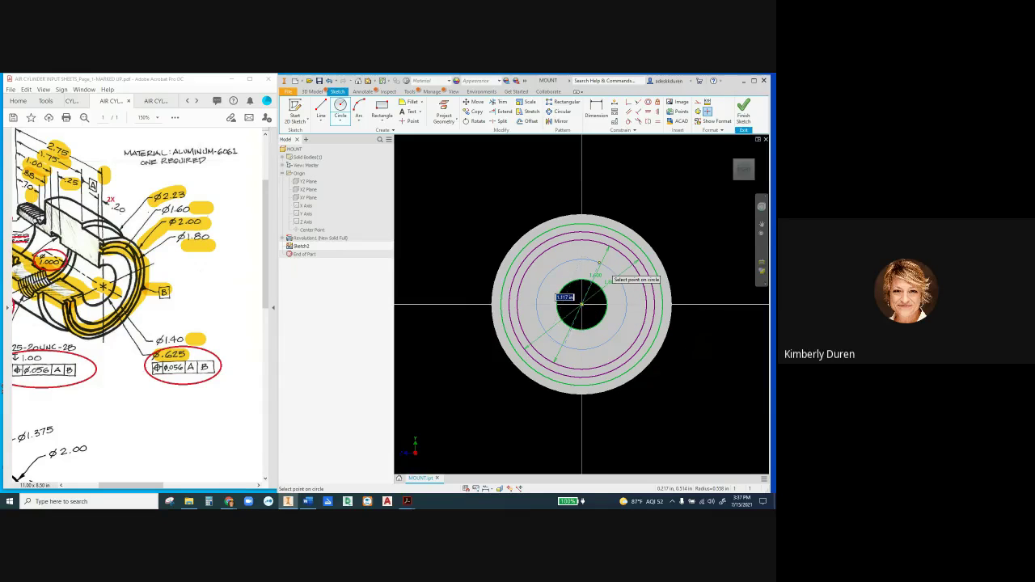
{"action": "type", "text": "1.4"}
{"action": "key", "text": "Return"}
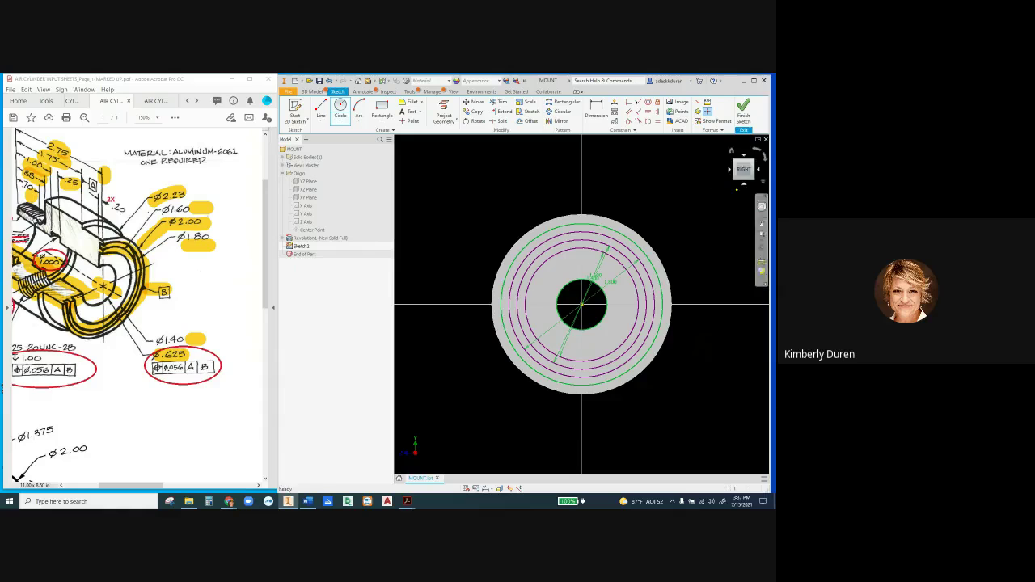
{"action": "key", "text": "Escape"}
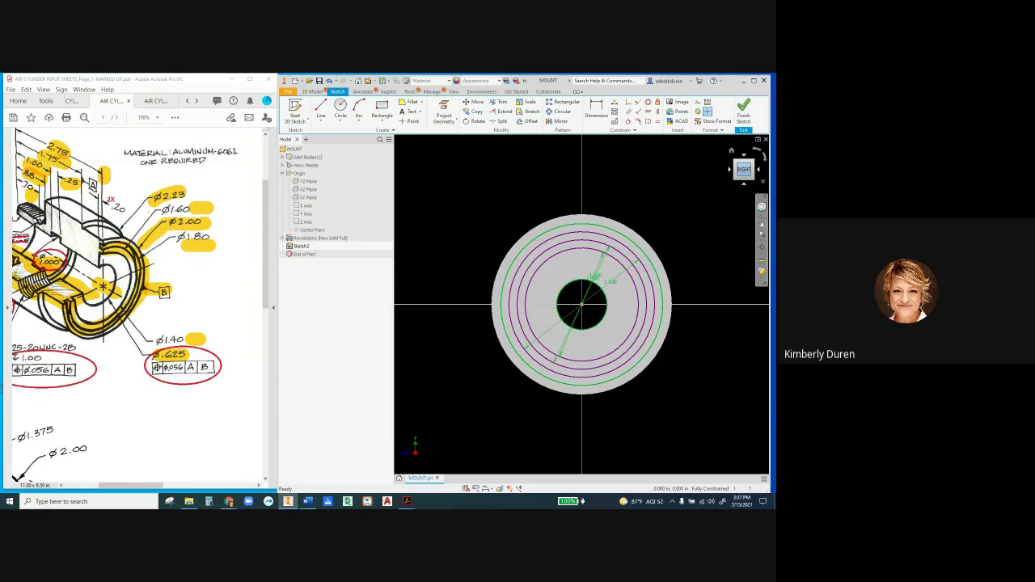
Step: Extrude-cut the ring between the 1.8 and 1.6 in circles and the region between the 1.4 in circle and the hole 0.2 in deep
{"action": "left_click_drag", "start_coordinate": [735, 177], "coordinate": [752, 160]}
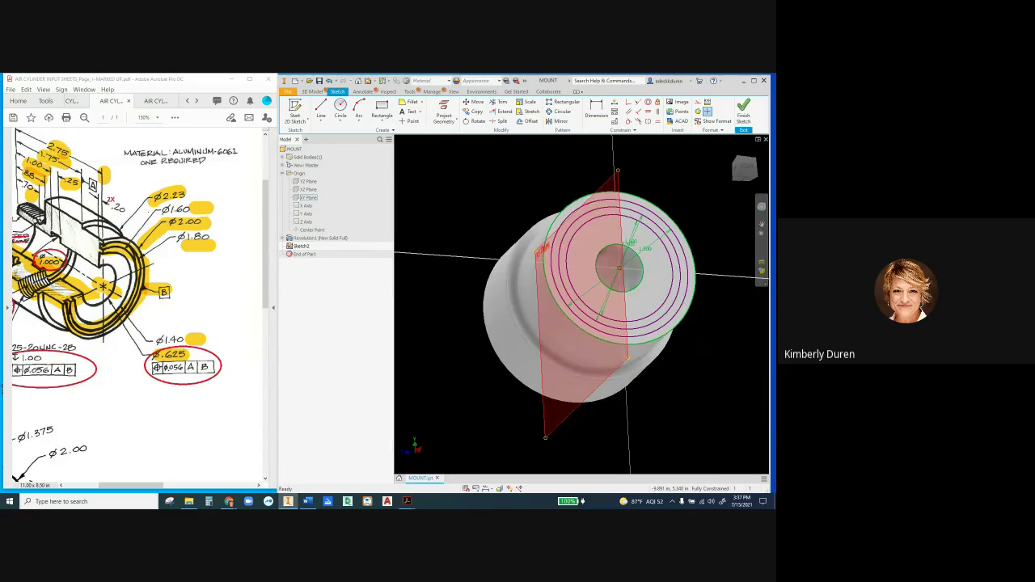
{"action": "left_click", "coordinate": [320, 238]}
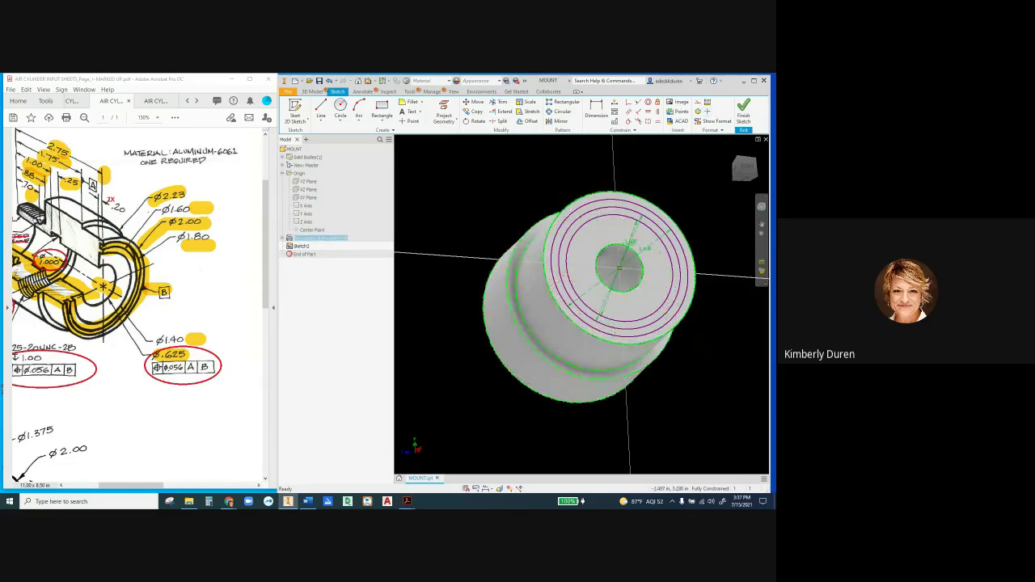
{"action": "key", "text": "e"}
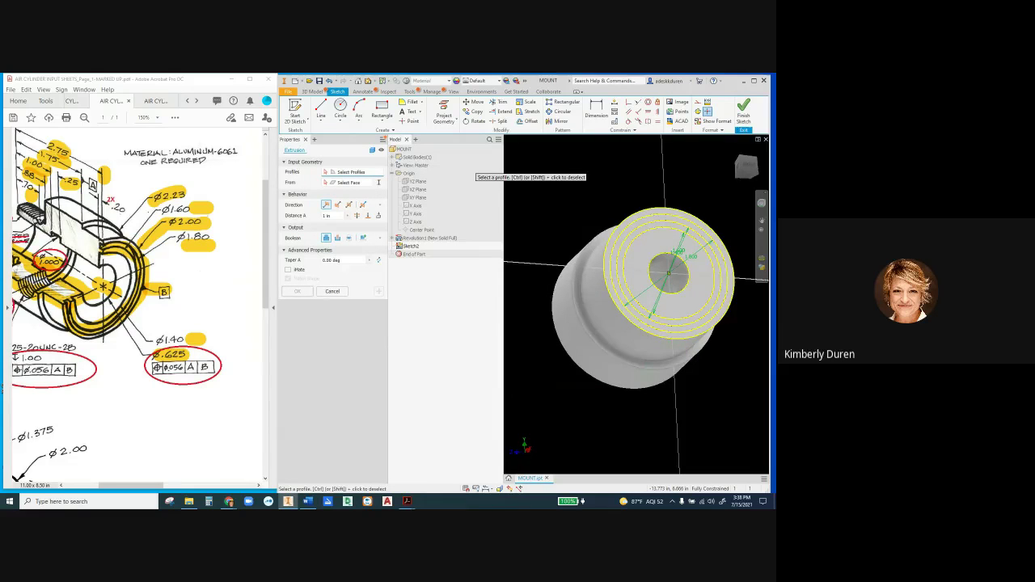
{"action": "mouse_move", "coordinate": [103, 231]}
{"action": "left_mouse_down"}
{"action": "mouse_move", "coordinate": [98, 212]}
{"action": "mouse_move", "coordinate": [120, 213]}
{"action": "left_mouse_up"}
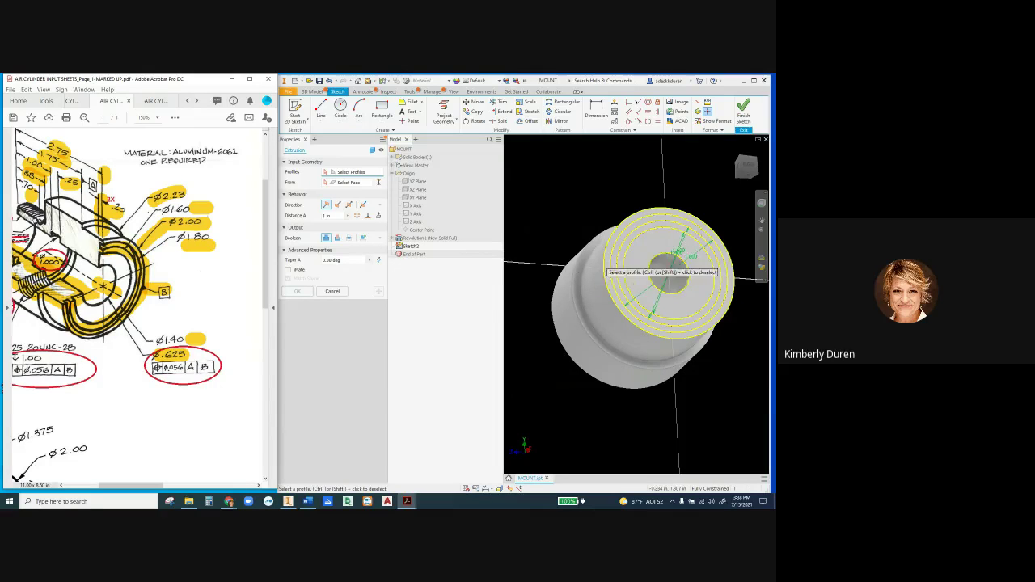
{"action": "left_click", "coordinate": [629, 254]}
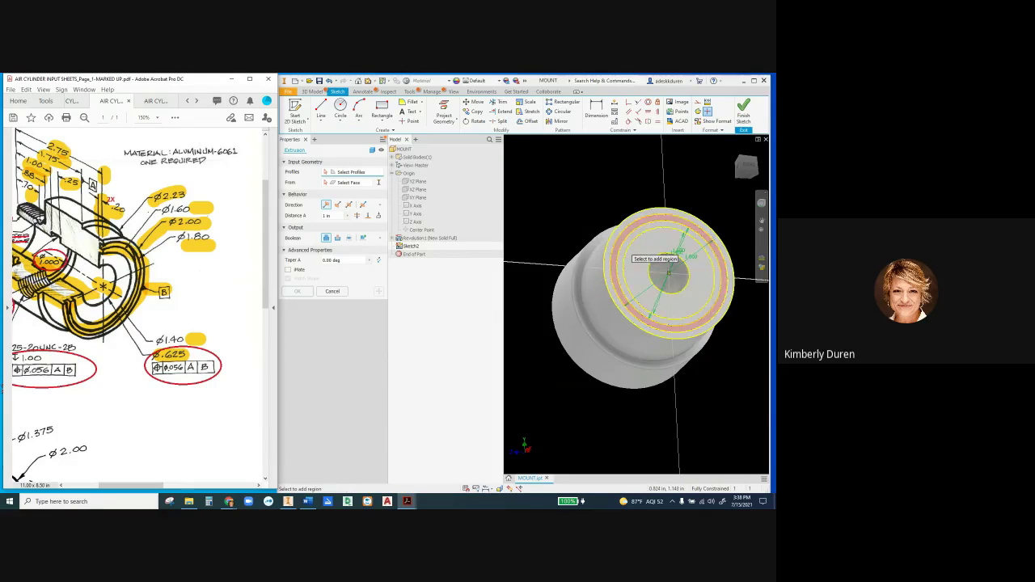
{"action": "left_click", "coordinate": [630, 255]}
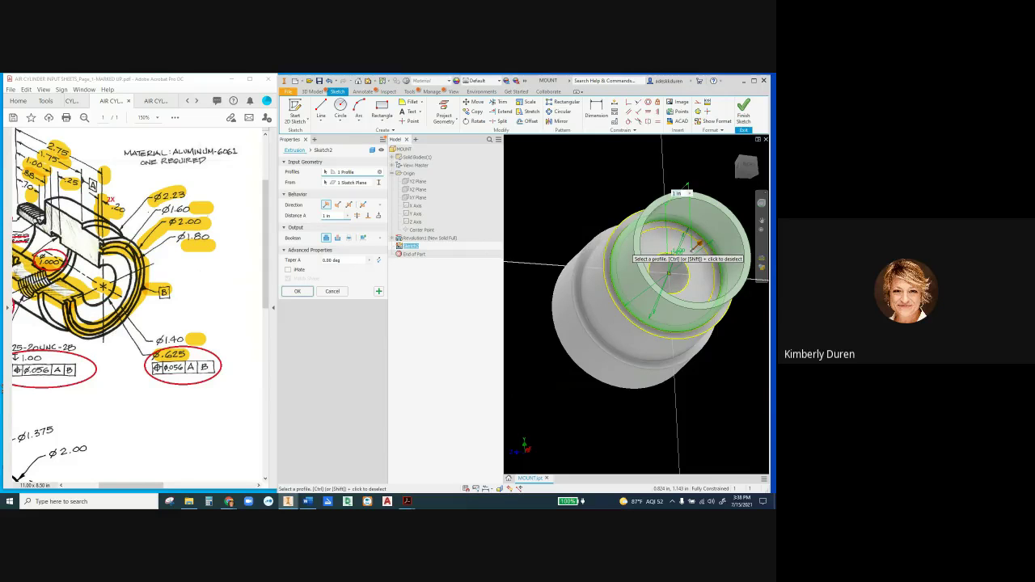
{"action": "left_click", "coordinate": [338, 205]}
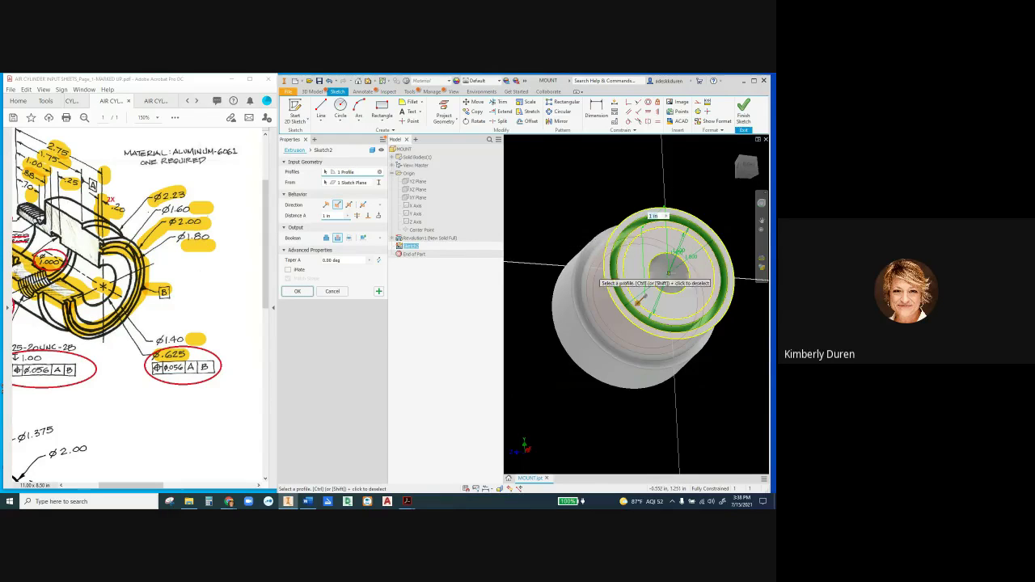
{"action": "left_click", "coordinate": [663, 280]}
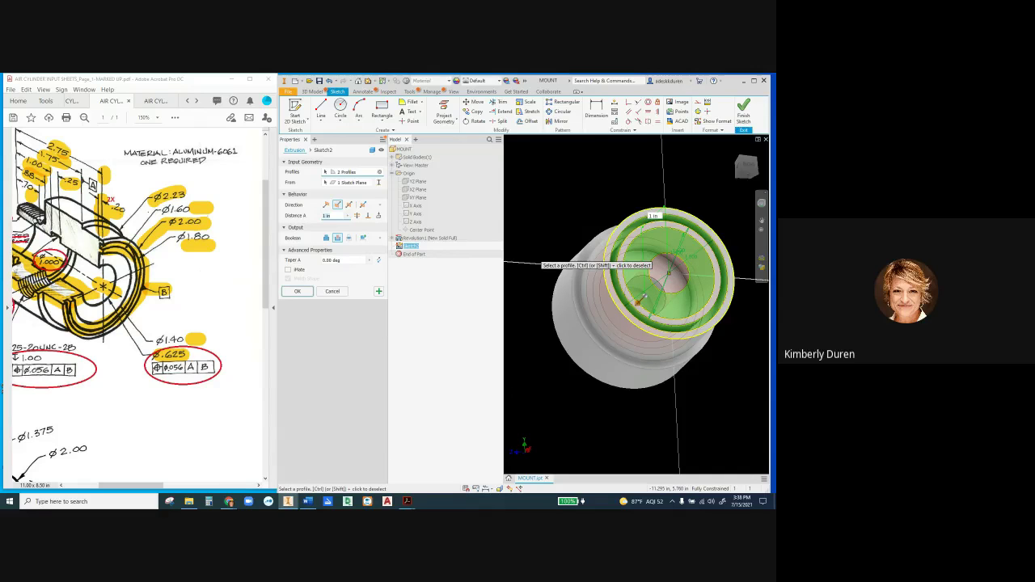
{"action": "type", "text": ".2"}
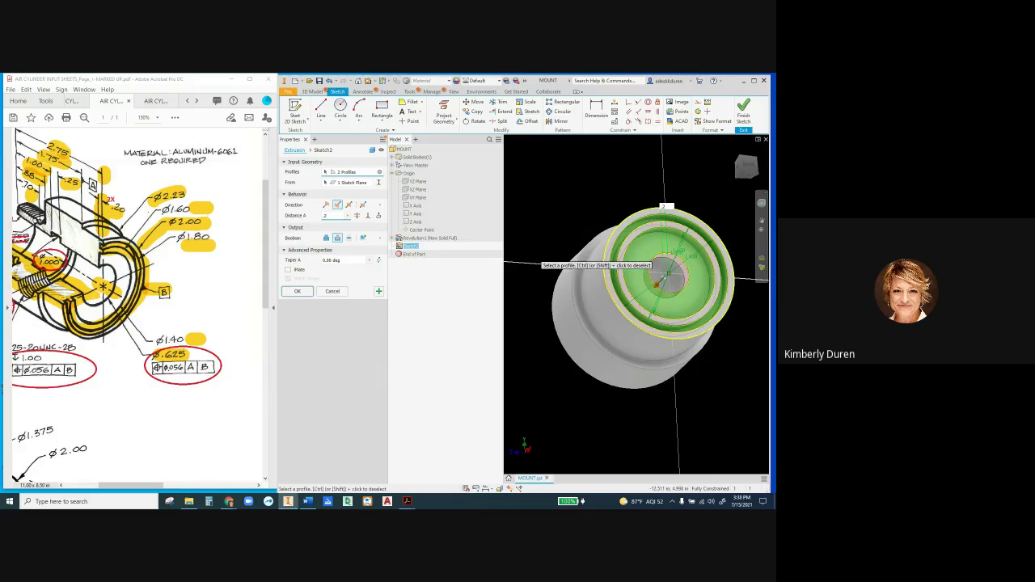
{"action": "key", "text": "Return"}
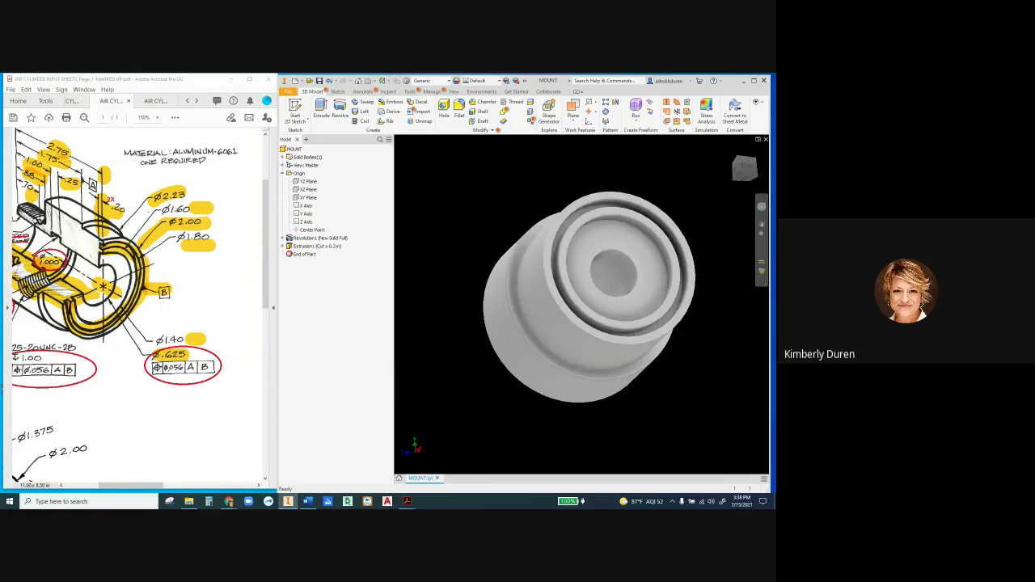
{"action": "scroll", "coordinate": [531, 263], "scroll_direction": "down", "scroll_amount": 3}
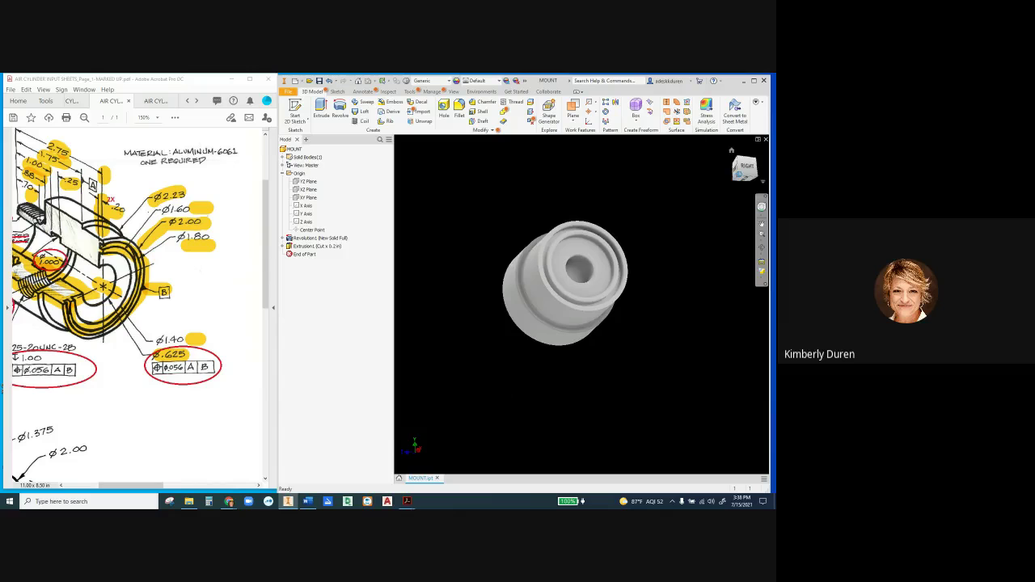
Step: Return the mount to its home view, and in the PDF drawing examine the R.05 filleted groove callout and the .70 dimension
{"action": "key", "text": "F6"}
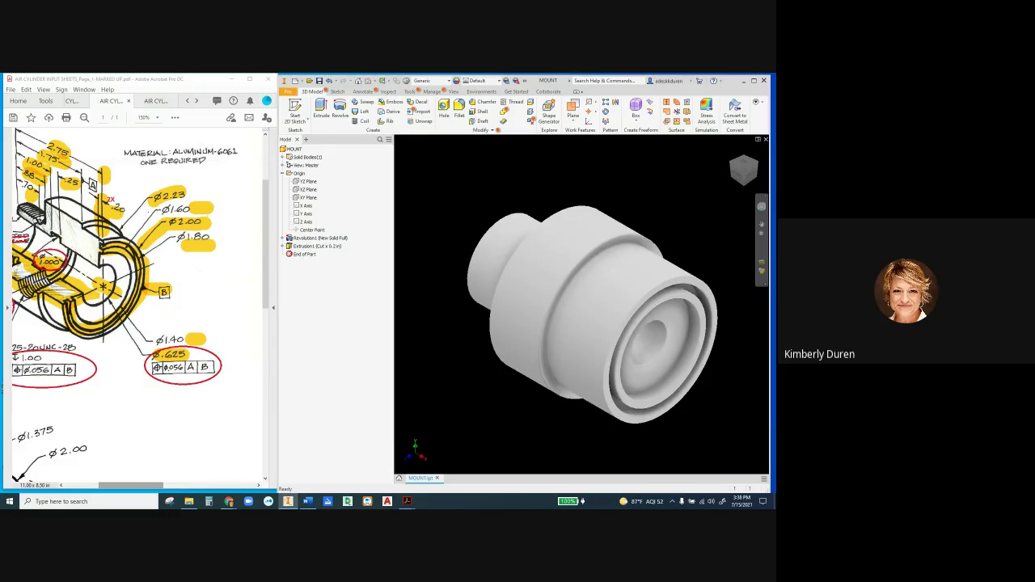
{"action": "left_click_drag", "start_coordinate": [131, 485], "coordinate": [146, 485]}
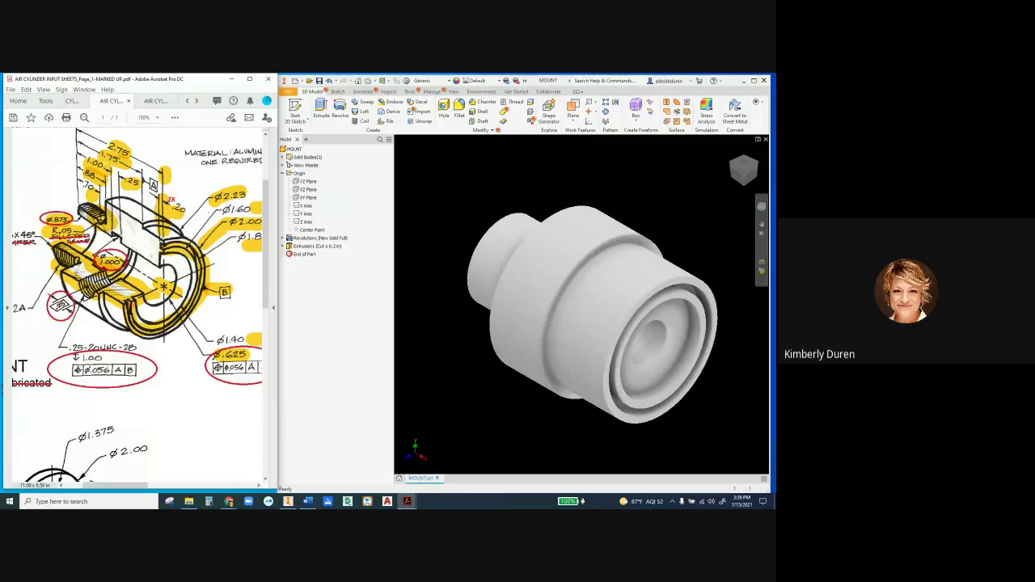
{"action": "mouse_move", "coordinate": [74, 201]}
{"action": "left_mouse_down"}
{"action": "mouse_move", "coordinate": [106, 220]}
{"action": "mouse_move", "coordinate": [74, 198]}
{"action": "left_mouse_up"}
Step: Return to Inventor, start a sketch on the XY plane and slice the graphics at that sketch plane
{"action": "key", "text": "alt+Tab"}
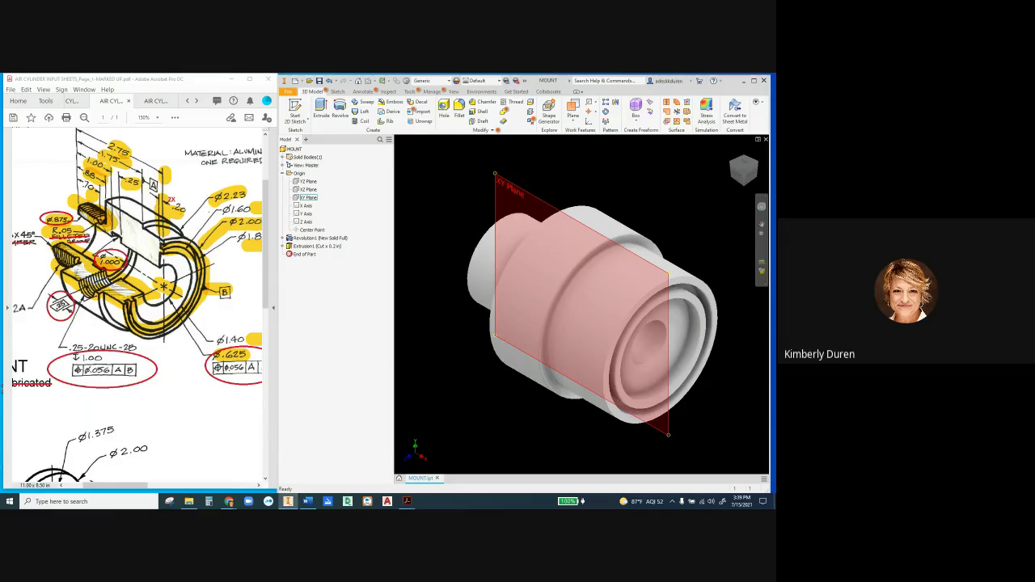
{"action": "left_click", "coordinate": [307, 197]}
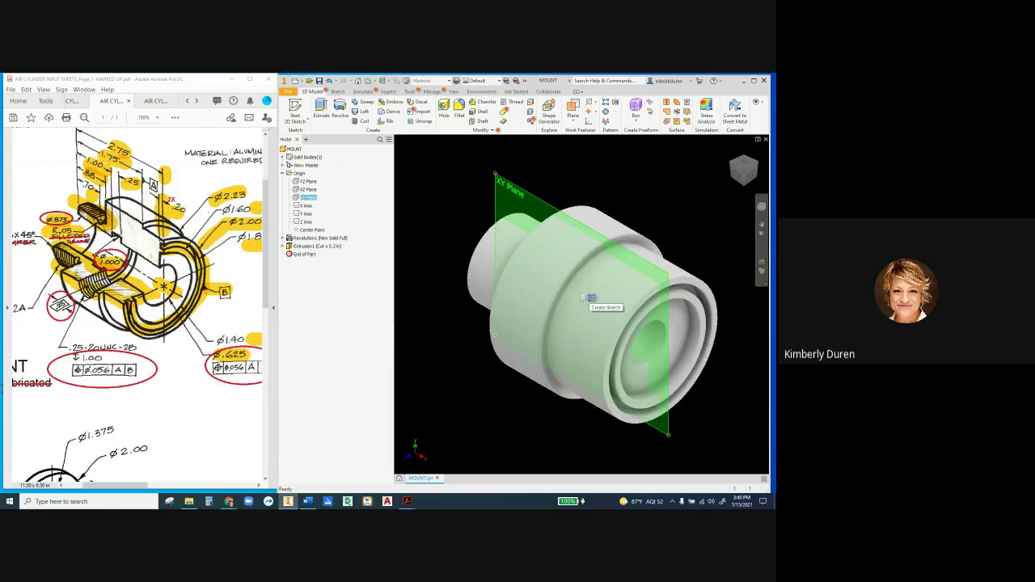
{"action": "left_click", "coordinate": [591, 298]}
{"action": "left_click", "coordinate": [591, 297]}
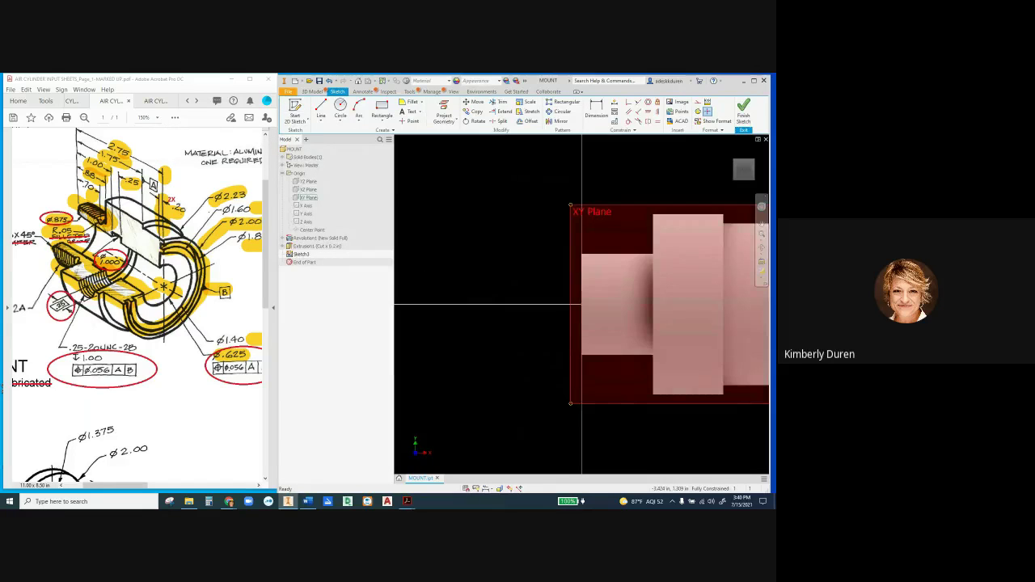
{"action": "scroll", "coordinate": [507, 275], "scroll_direction": "down", "scroll_amount": 3}
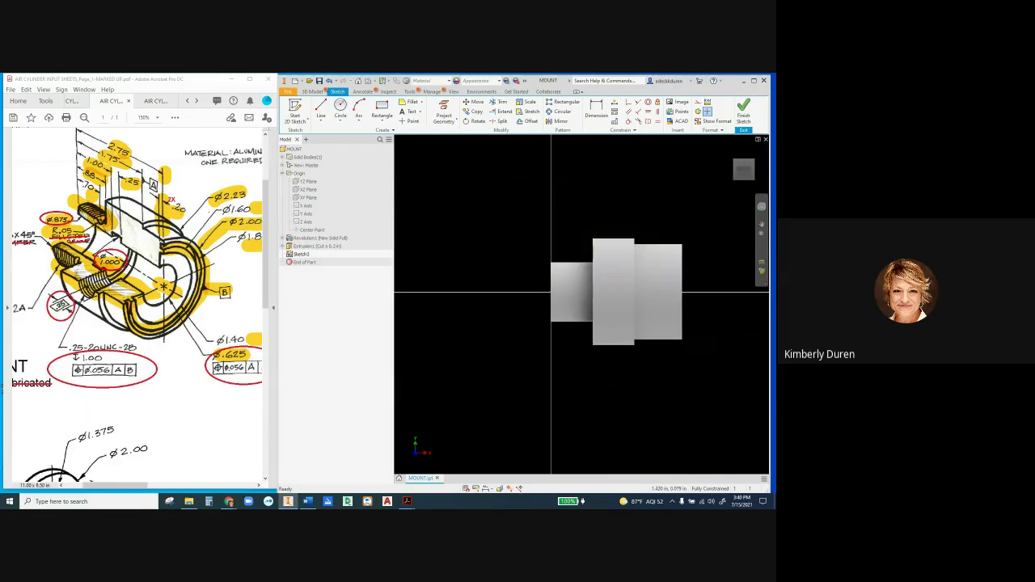
{"action": "scroll", "coordinate": [688, 282], "scroll_direction": "up", "scroll_amount": 3}
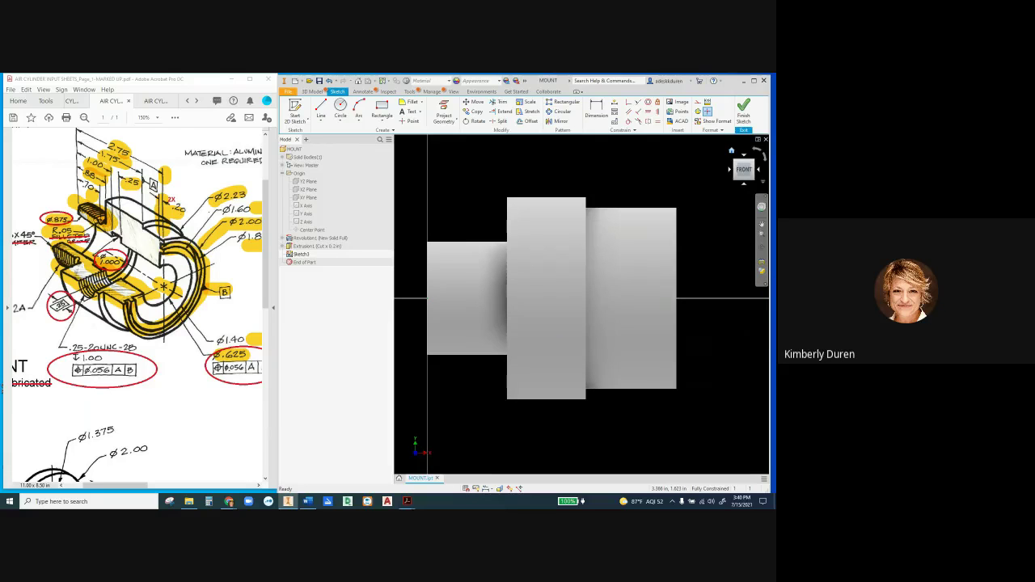
{"action": "left_click", "coordinate": [730, 150]}
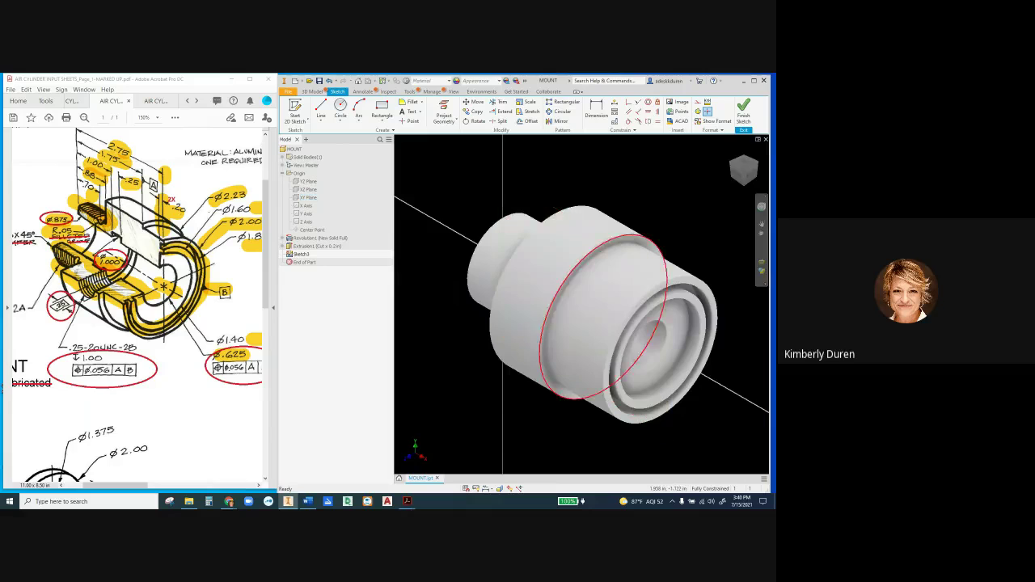
{"action": "left_click", "coordinate": [737, 173]}
{"action": "key", "text": "F5"}
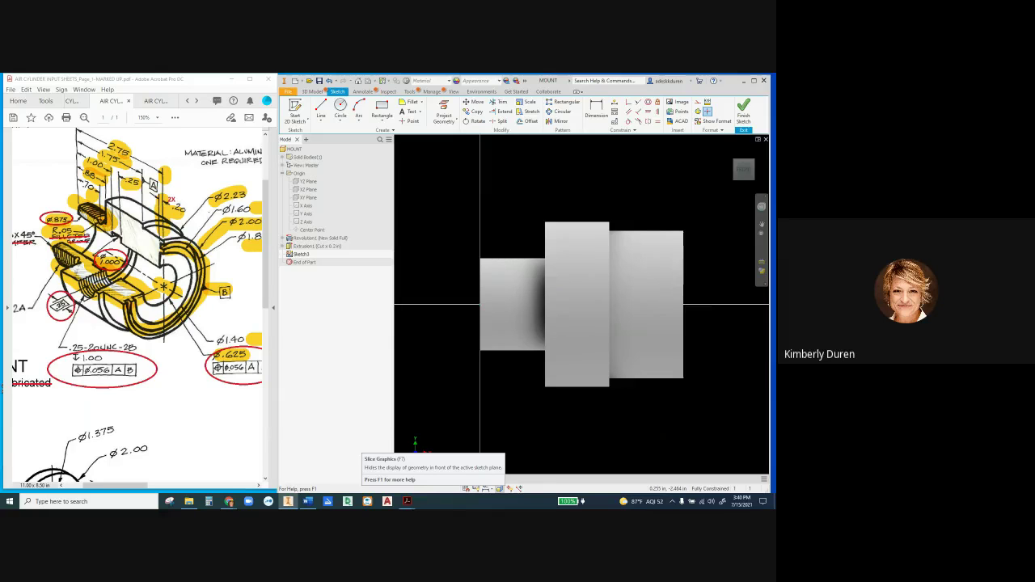
{"action": "left_click", "coordinate": [498, 488]}
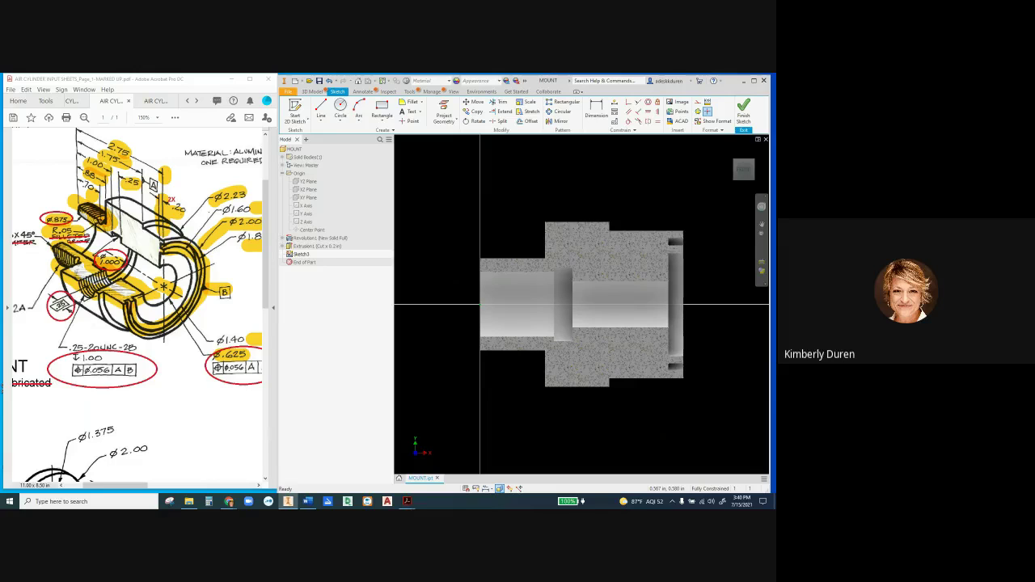
Step: Project the sectioned edges of the mount's small-diameter end into the sketch
{"action": "left_click", "coordinate": [443, 115]}
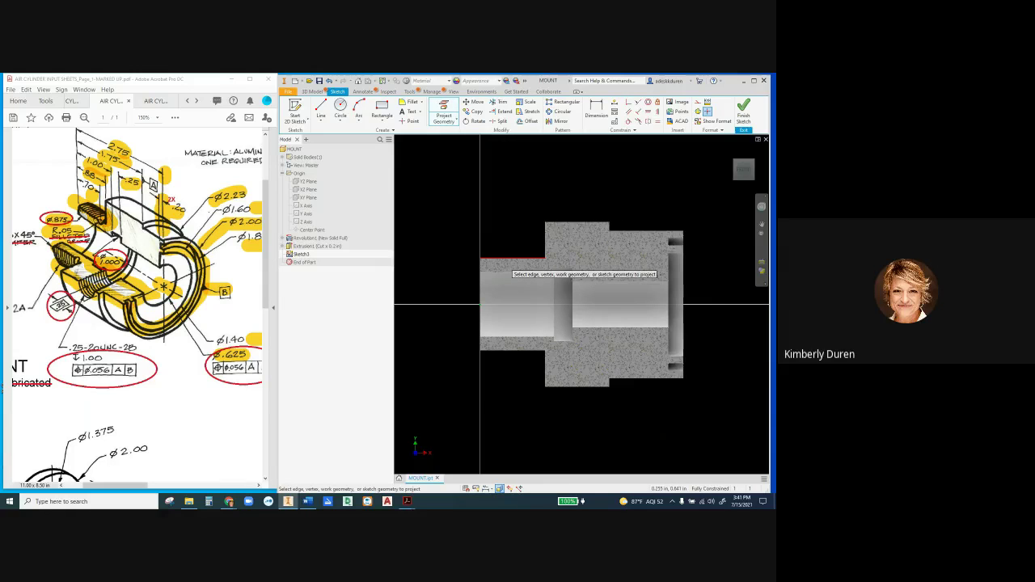
{"action": "left_click", "coordinate": [510, 260]}
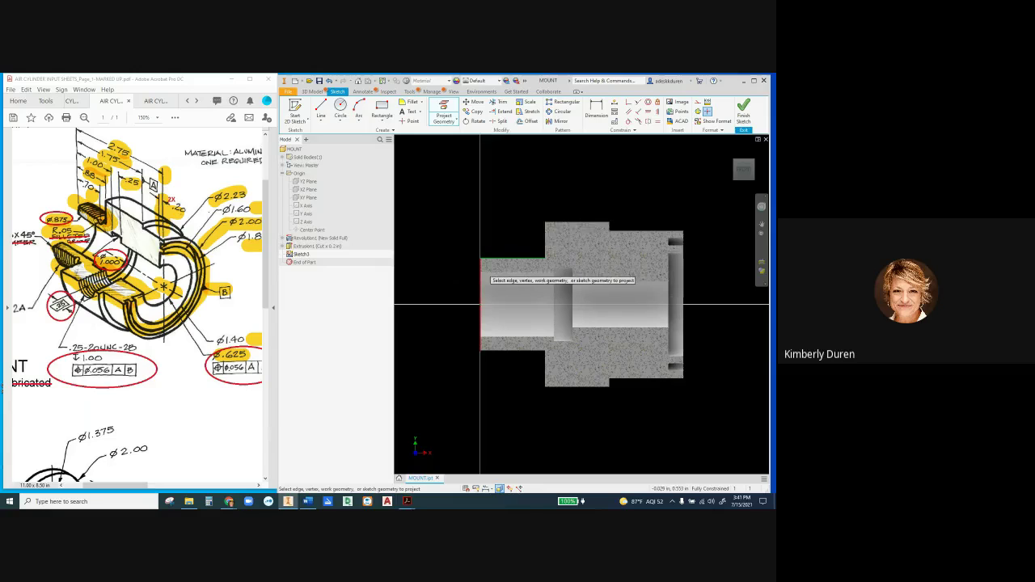
{"action": "left_click", "coordinate": [482, 272]}
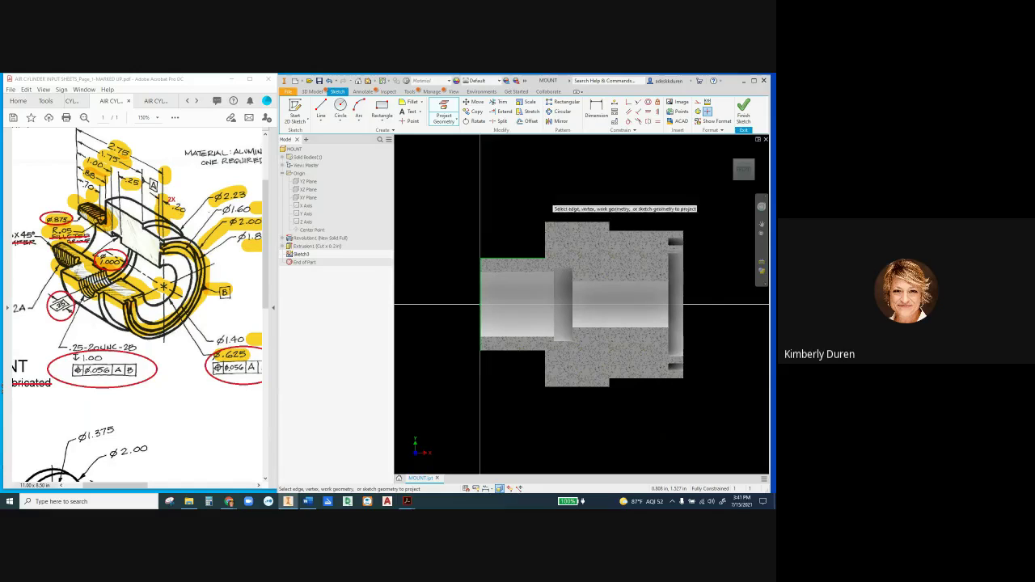
{"action": "left_click", "coordinate": [483, 271]}
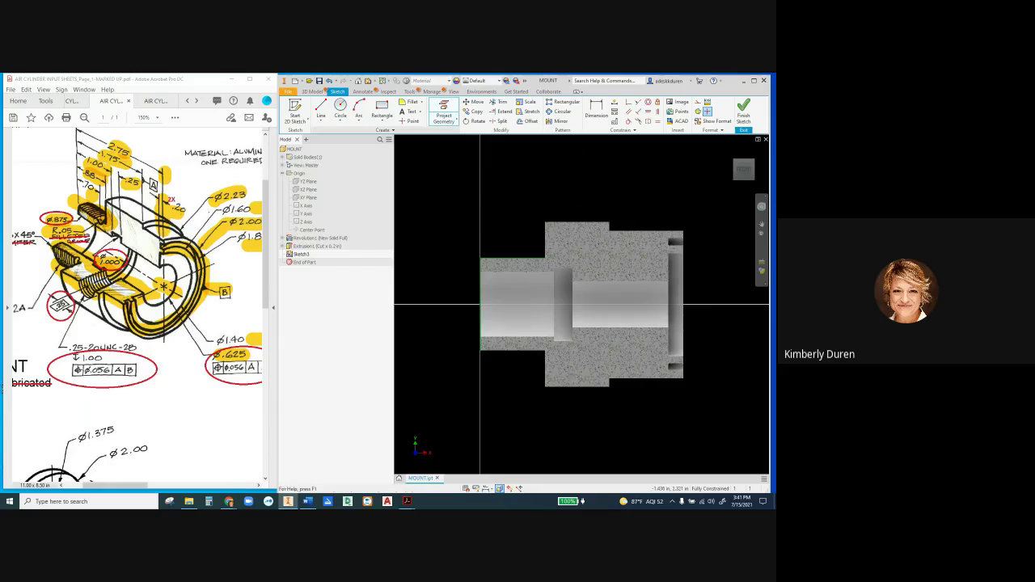
Step: Sketch a circle of 0.05 in radius centered on the small-diameter section's upper outer edge, and highlight the R.05 groove note in the PDF
{"action": "left_click", "coordinate": [340, 107]}
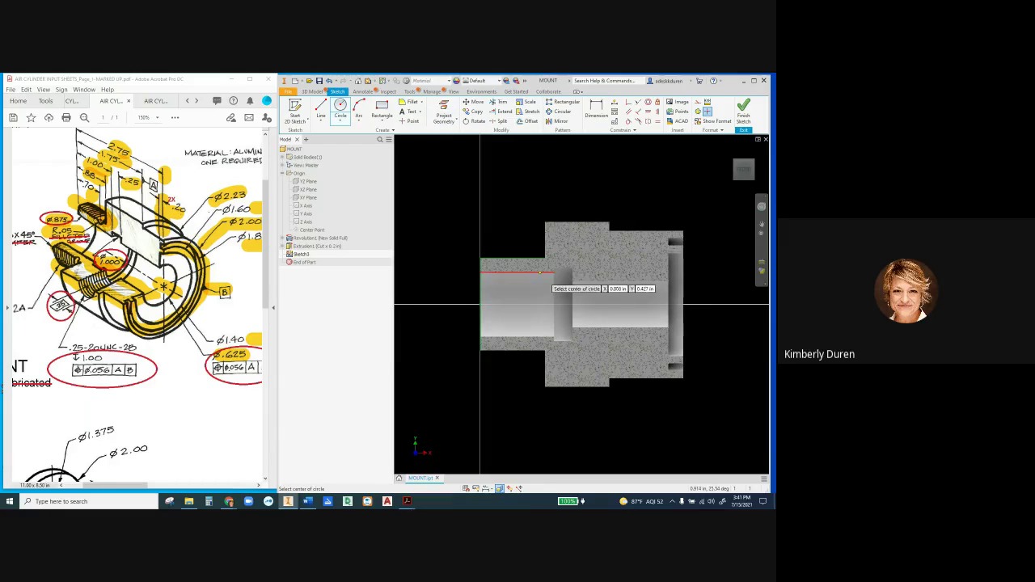
{"action": "left_click", "coordinate": [532, 259]}
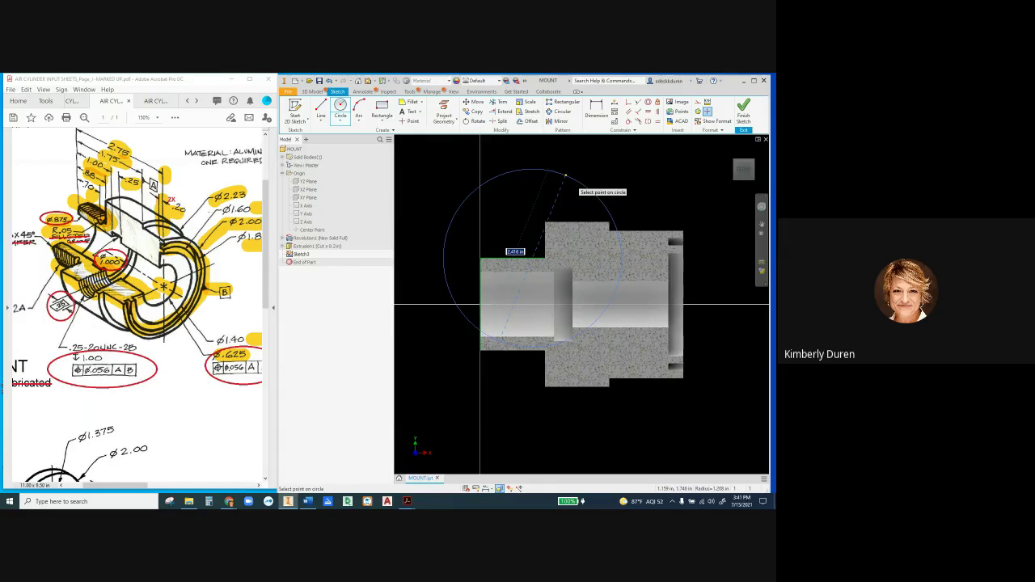
{"action": "right_click", "coordinate": [565, 176]}
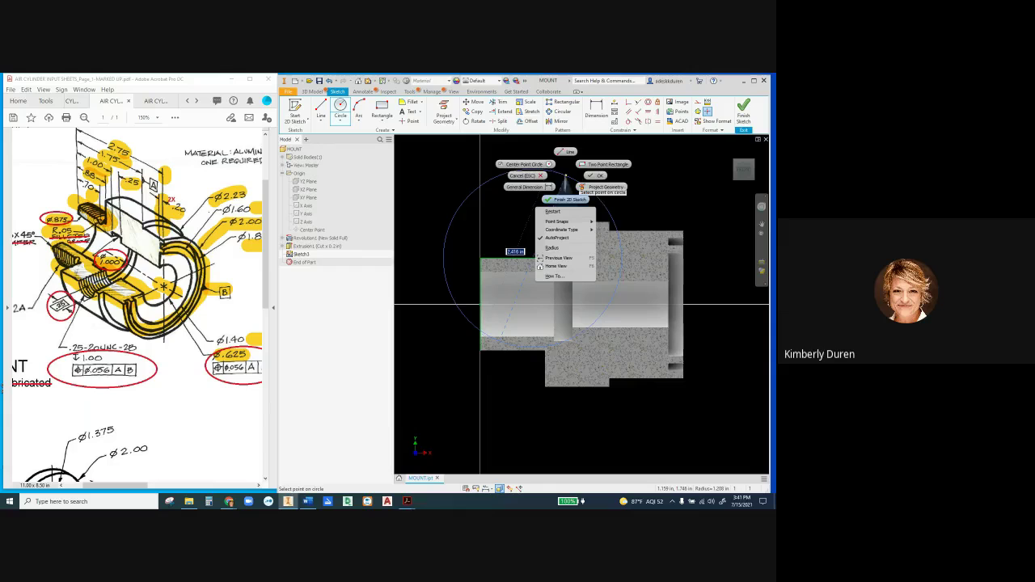
{"action": "left_click", "coordinate": [558, 248]}
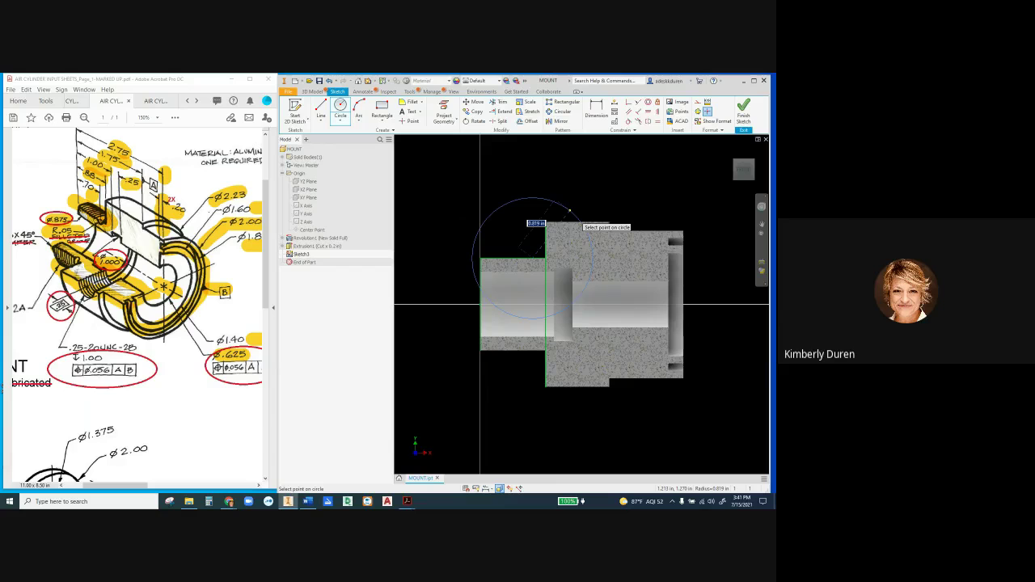
{"action": "key", "text": "BackSpace"}
{"action": "type", "text": ".05"}
{"action": "key", "text": "Return"}
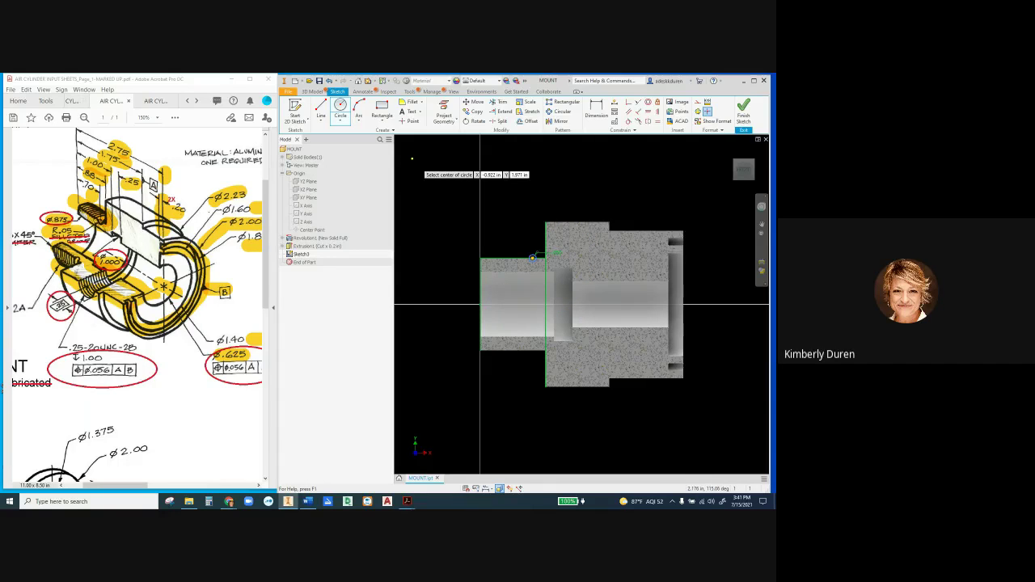
{"action": "left_click_drag", "start_coordinate": [19, 207], "coordinate": [69, 238]}
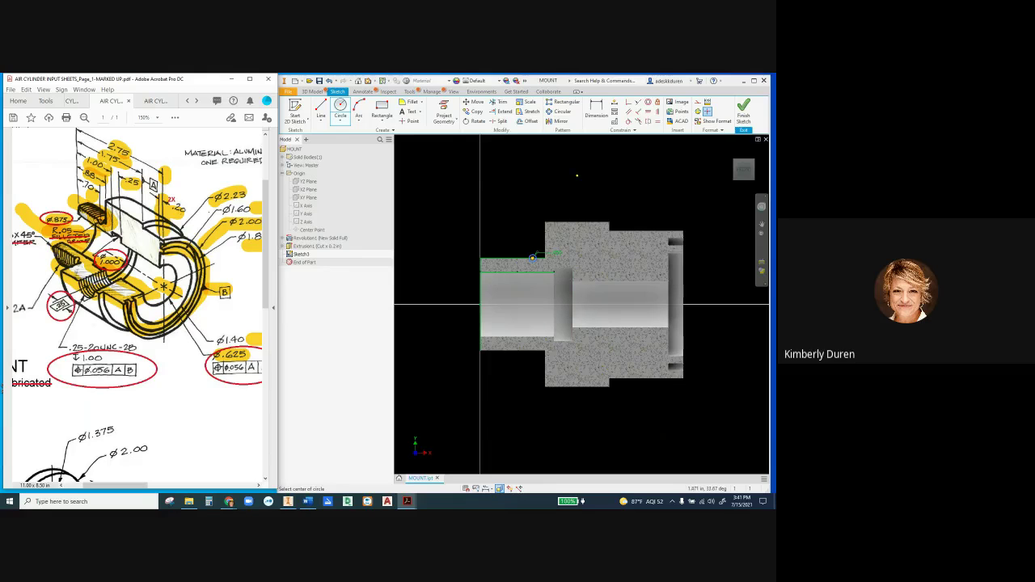
Step: Dimension the small circle's center 0.7 in from the end face of the small-diameter section
{"action": "key", "text": "d"}
{"action": "key", "text": "d"}
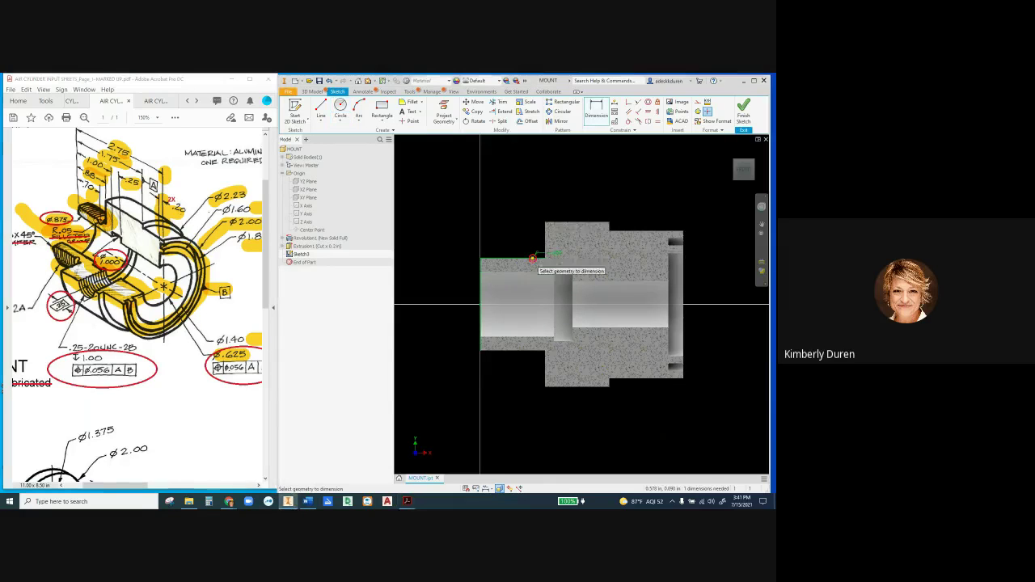
{"action": "left_click", "coordinate": [532, 258]}
{"action": "left_click", "coordinate": [532, 257]}
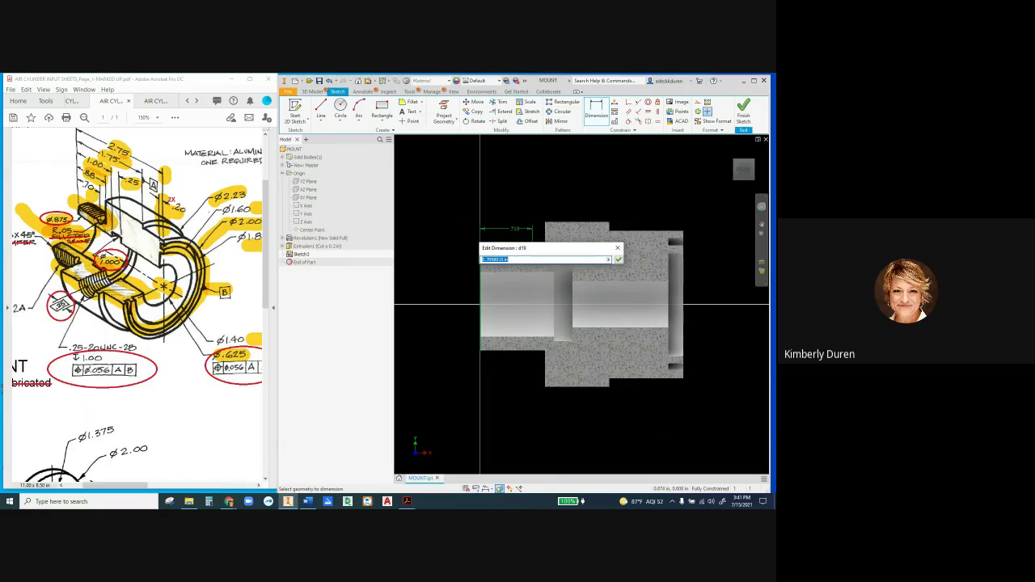
{"action": "type", "text": ".7"}
{"action": "key", "text": "Return"}
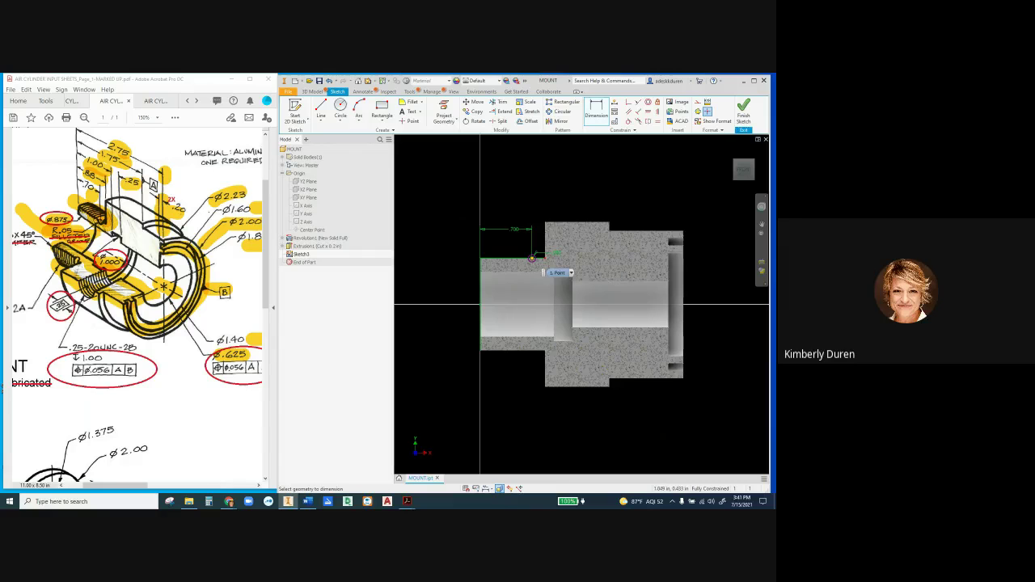
Step: Set both halves of the small groove circle as the profiles of a Revolve
{"action": "key", "text": "r"}
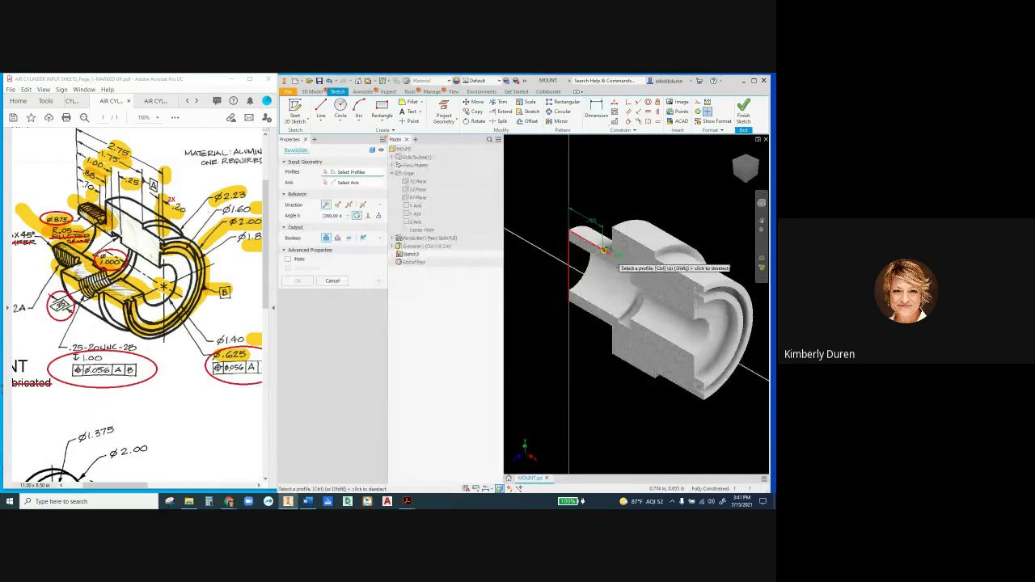
{"action": "scroll", "coordinate": [602, 242], "scroll_direction": "up", "scroll_amount": 5}
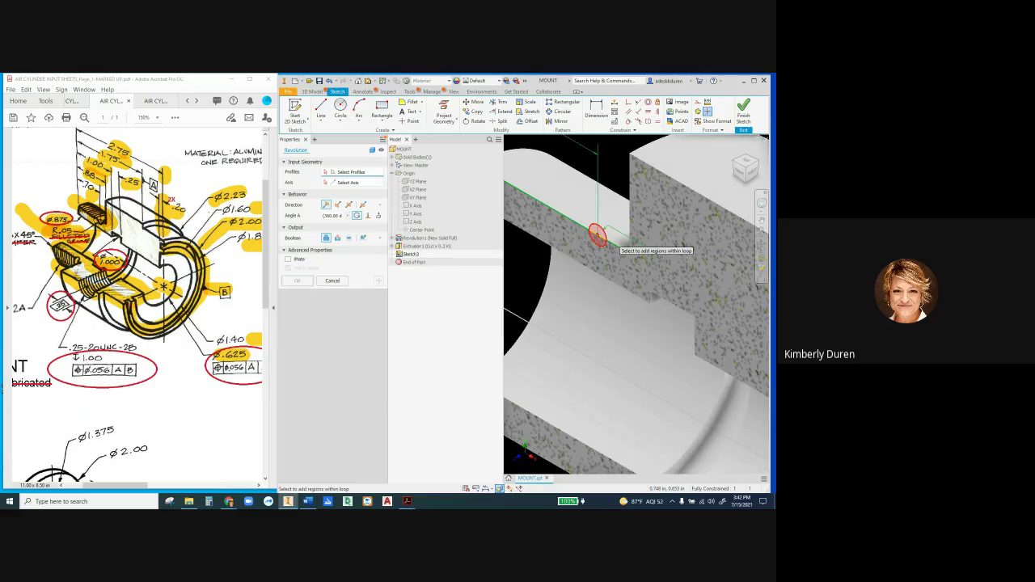
{"action": "mouse_move", "coordinate": [600, 241]}
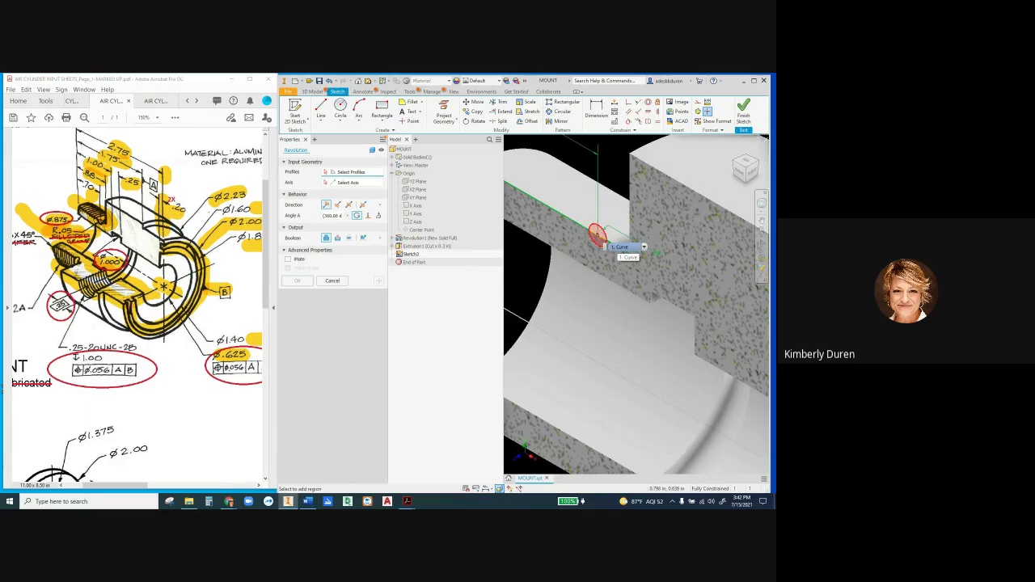
{"action": "left_click", "coordinate": [597, 236]}
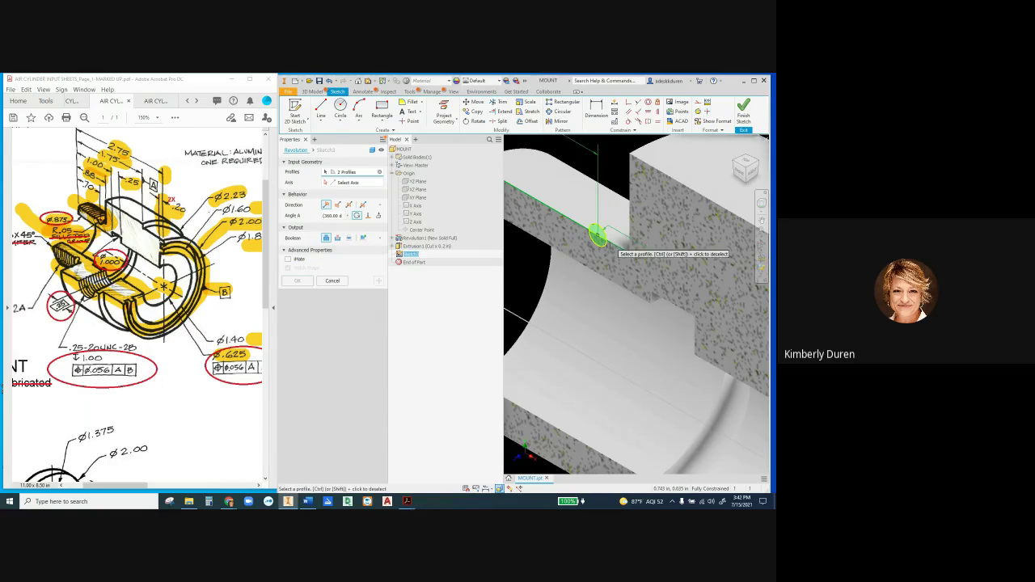
{"action": "mouse_move", "coordinate": [597, 236]}
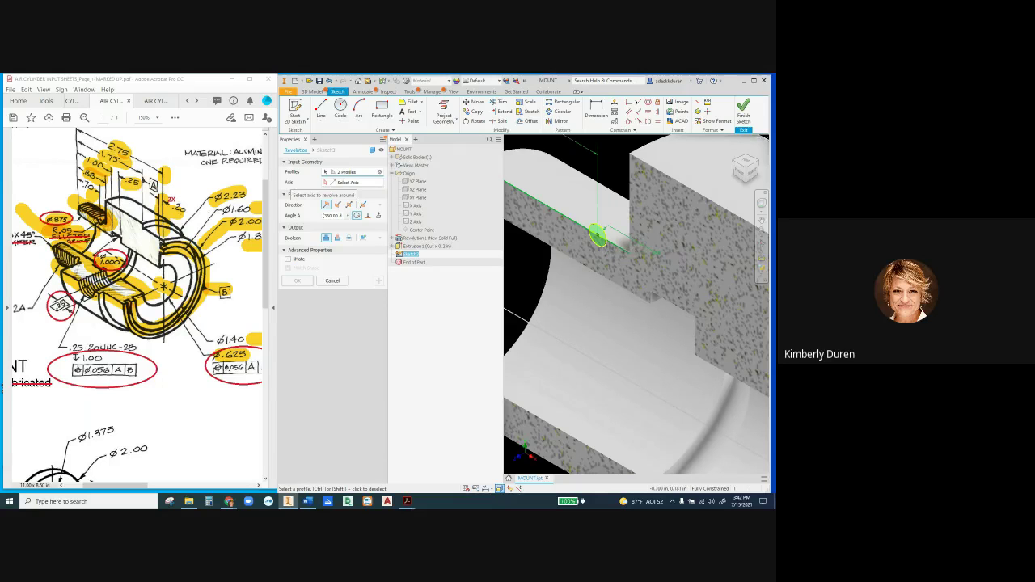
{"action": "scroll", "coordinate": [650, 346], "scroll_direction": "down", "scroll_amount": 3}
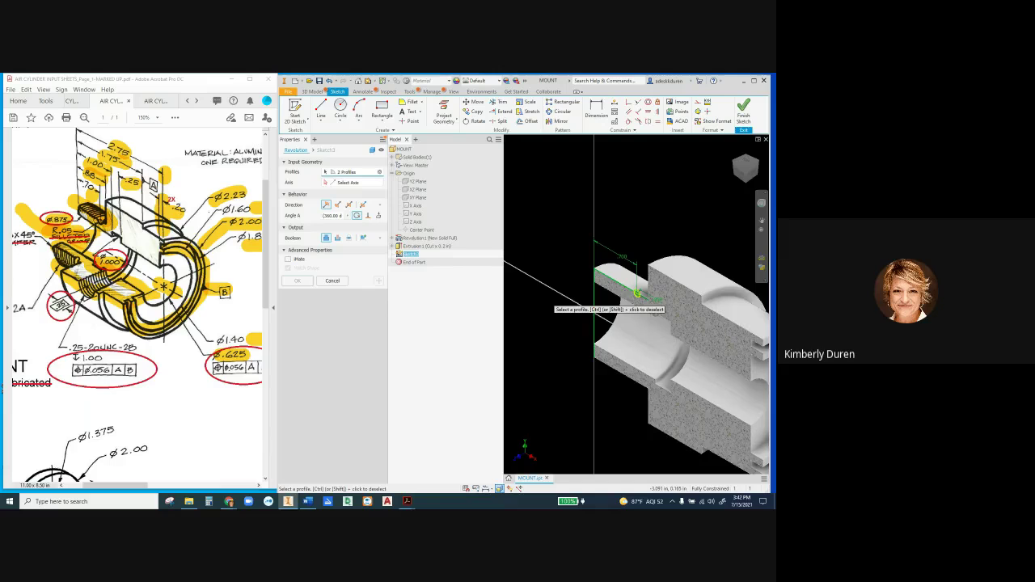
Step: Complete the Revolve as a full cut around the X axis and view the groove on the small-diameter section
{"action": "left_click", "coordinate": [352, 182]}
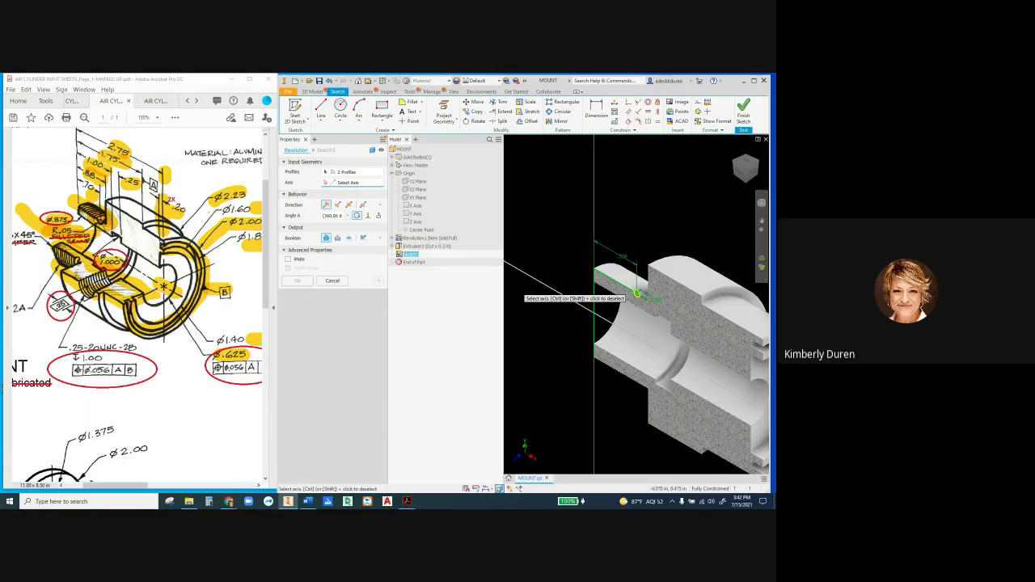
{"action": "left_click_drag", "start_coordinate": [339, 140], "coordinate": [459, 182]}
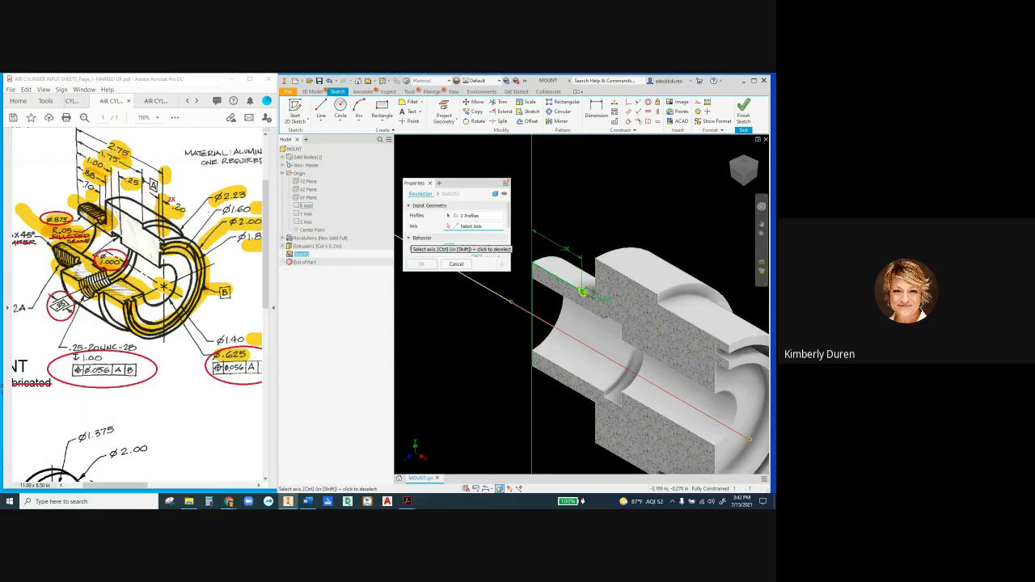
{"action": "left_click", "coordinate": [306, 205]}
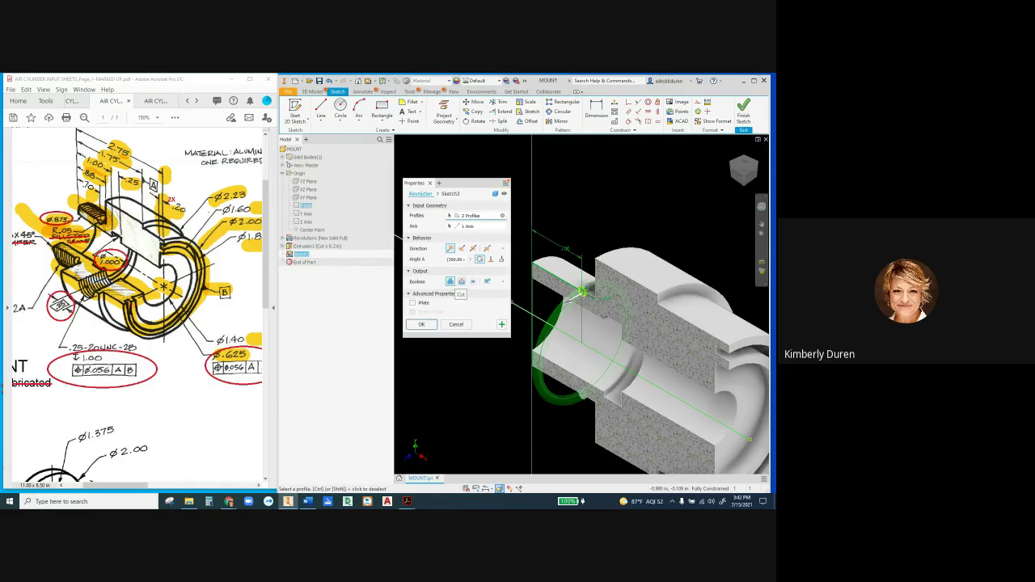
{"action": "left_click", "coordinate": [460, 282]}
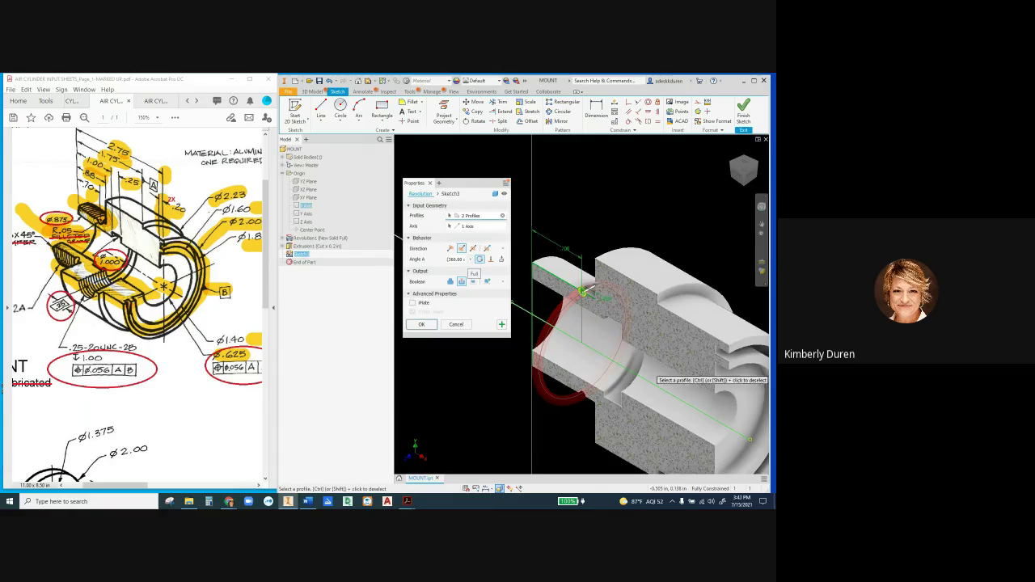
{"action": "scroll", "coordinate": [583, 290], "scroll_direction": "up", "scroll_amount": 5}
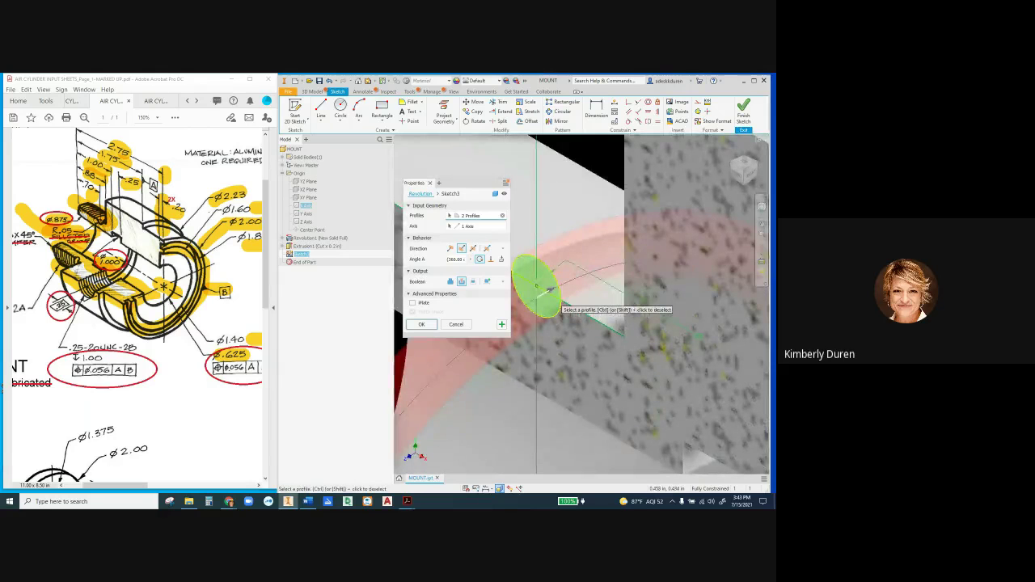
{"action": "scroll", "coordinate": [536, 286], "scroll_direction": "up", "scroll_amount": 4}
{"action": "key", "text": "Return"}
{"action": "scroll", "coordinate": [581, 304], "scroll_direction": "down", "scroll_amount": 6}
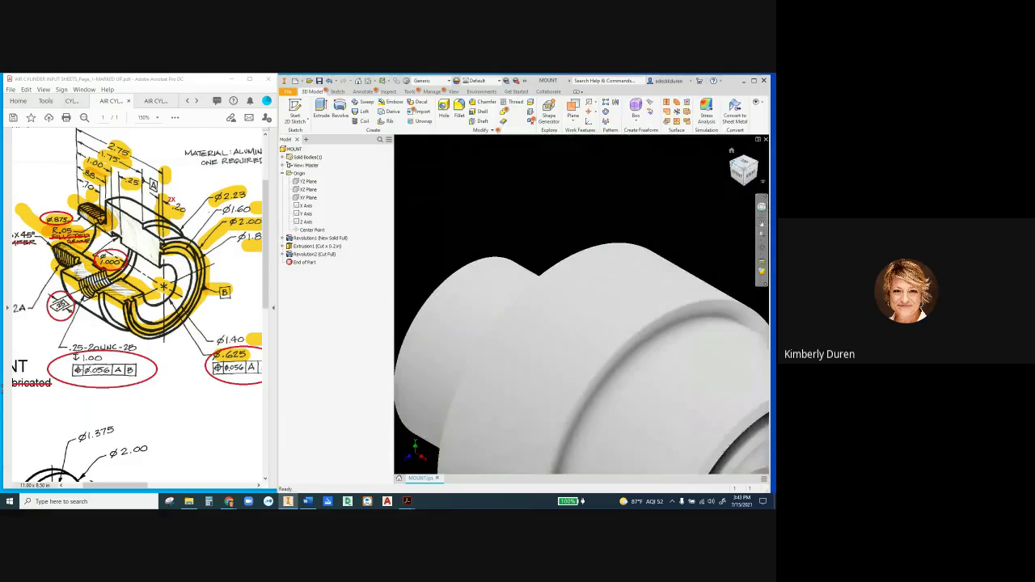
{"action": "left_click", "coordinate": [732, 162]}
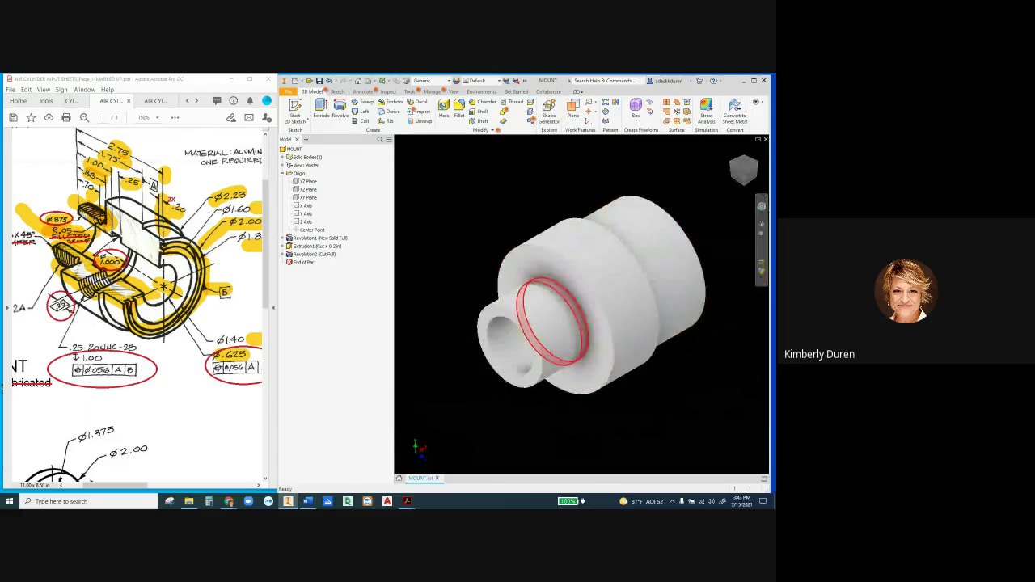